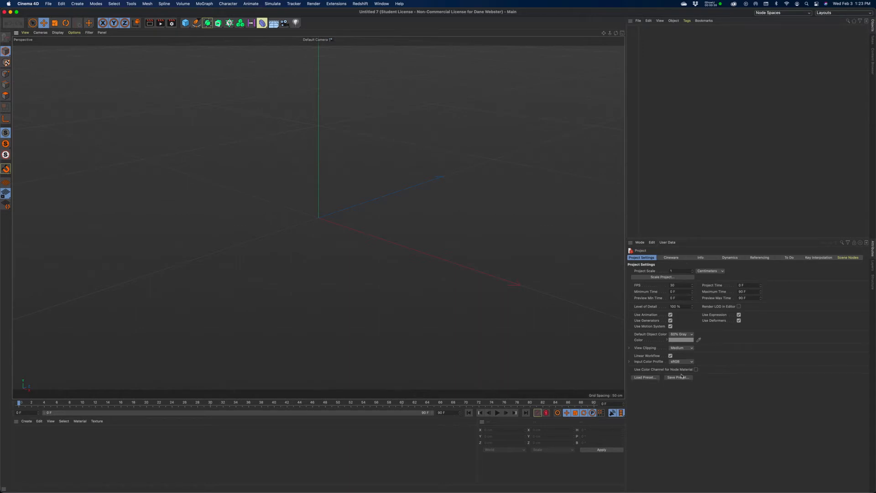
Set the project frame rate to 24 FPS and the maximum time to 90 frames.
click(681, 286)
key(Tab)
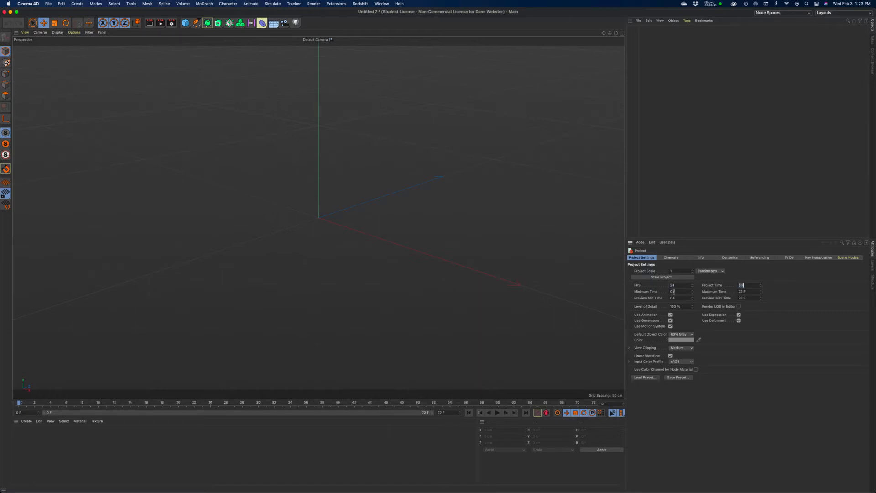
key(Tab)
text(90)
key(Tab)
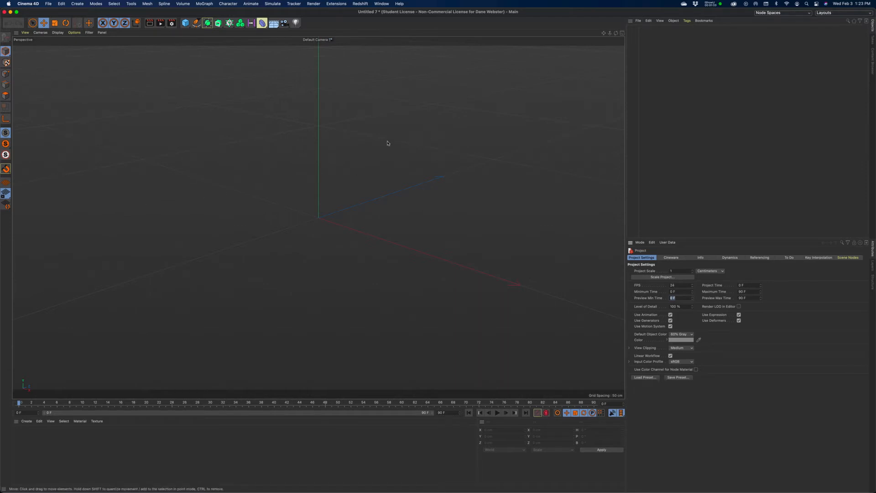
Add a plane primitive and set its width and height to 1500 cm each.
click(185, 23)
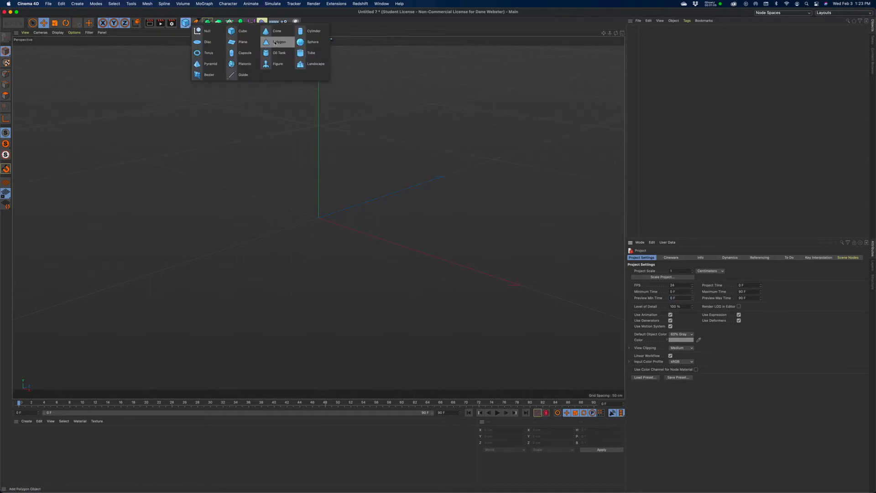
click(240, 42)
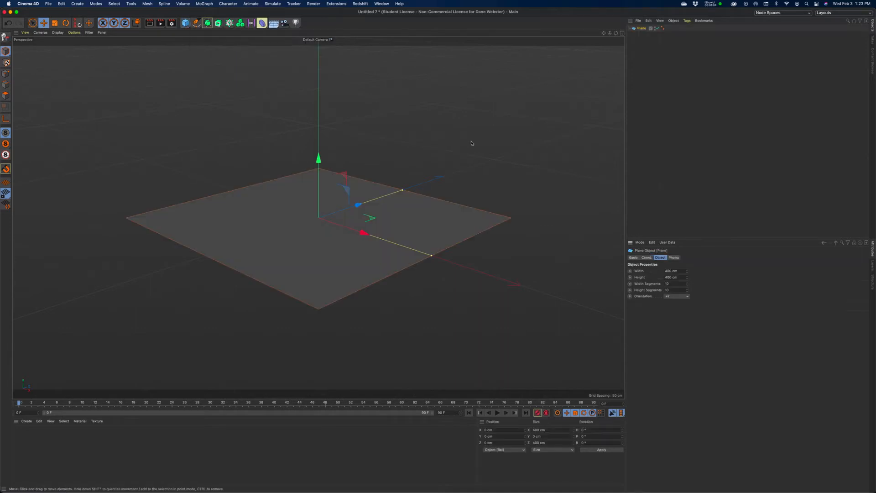
drag(681, 270, 647, 270)
text(1500)
key(Tab)
text(1500)
key(Tab)
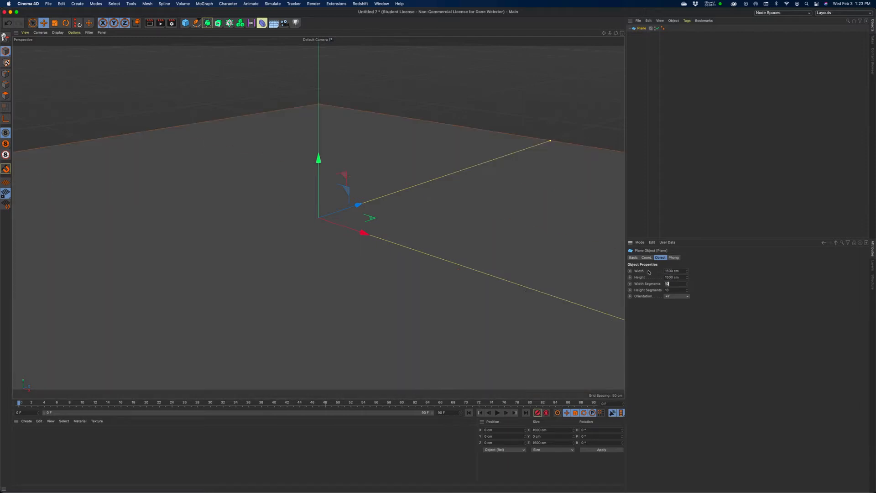
Set the perspective view's display to Gouraud Shading (Lines) to show the plane's segments.
alt+drag(423, 266, 464, 265)
alt+right_drag(463, 264, 339, 260)
drag(603, 33, 526, 1)
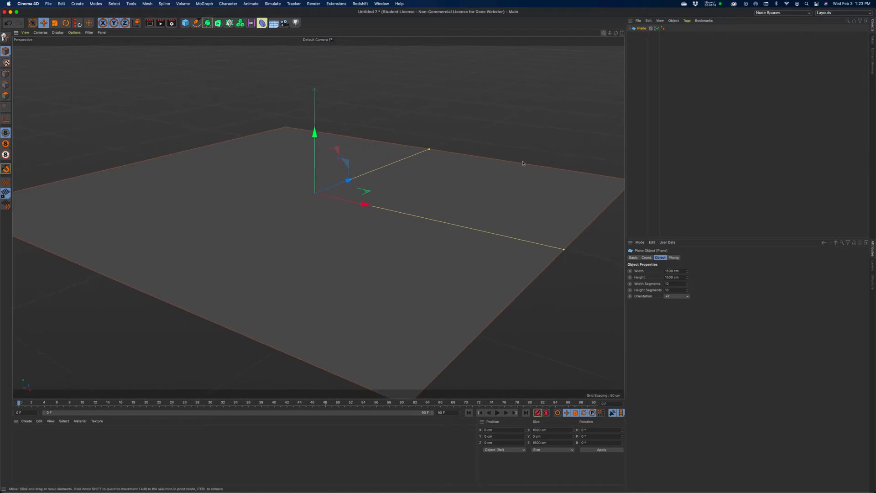
alt+right_drag(523, 163, 526, 167)
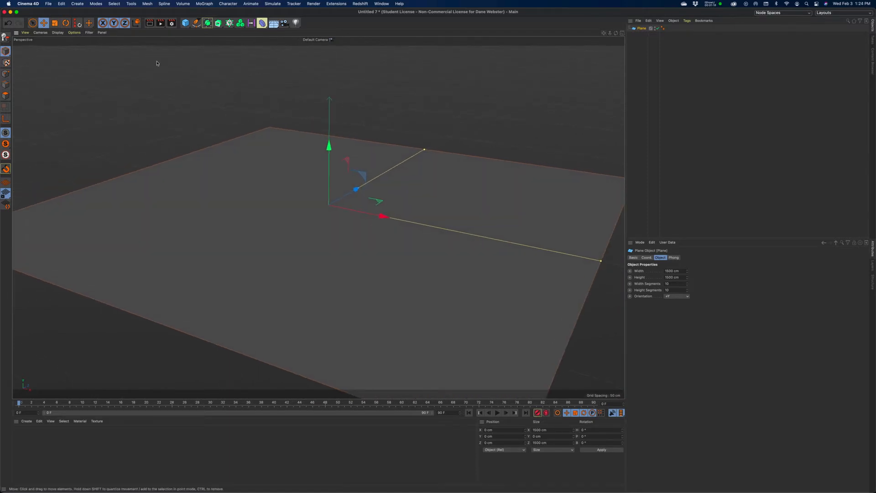
click(59, 33)
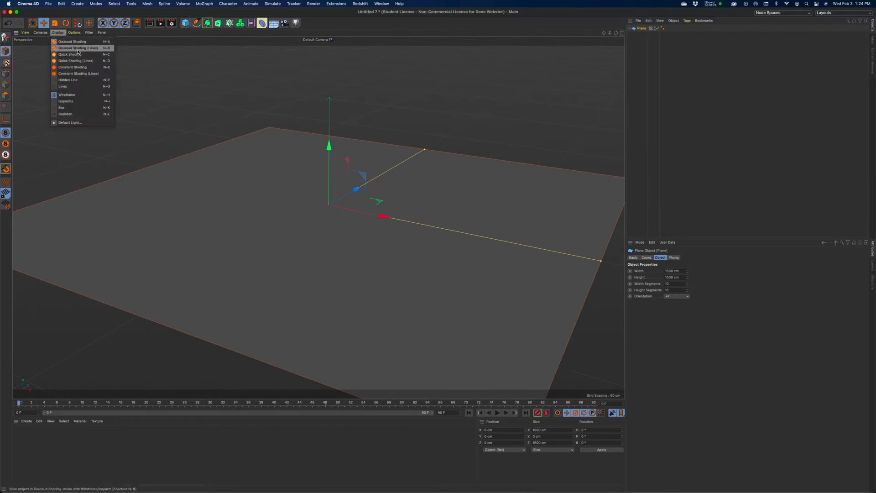
click(78, 48)
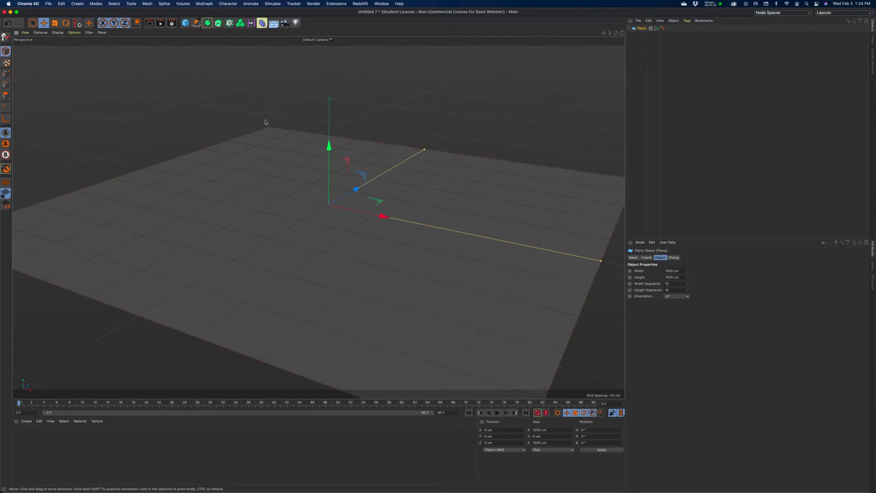
Add a cube primitive and set its X, Y and Z sizes to 30 cm each.
click(185, 23)
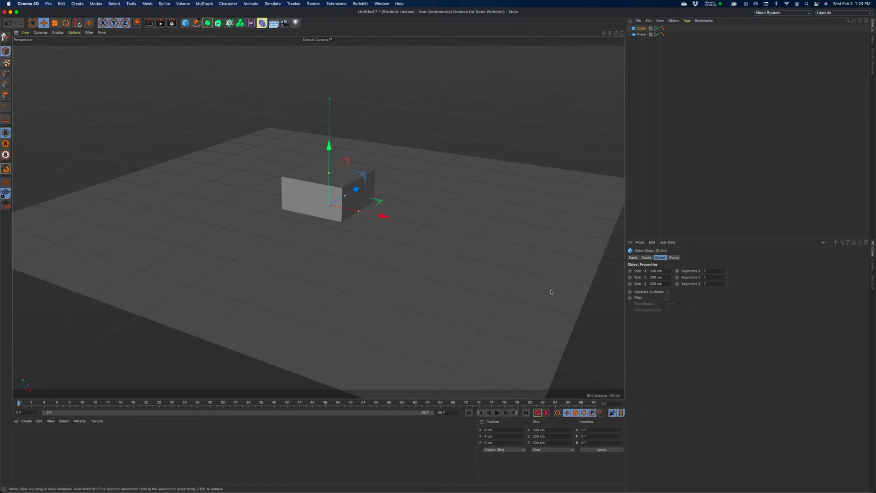
click(659, 270)
text(30)
key(Tab)
text(30)
key(Tab)
text(30)
key(Tab)
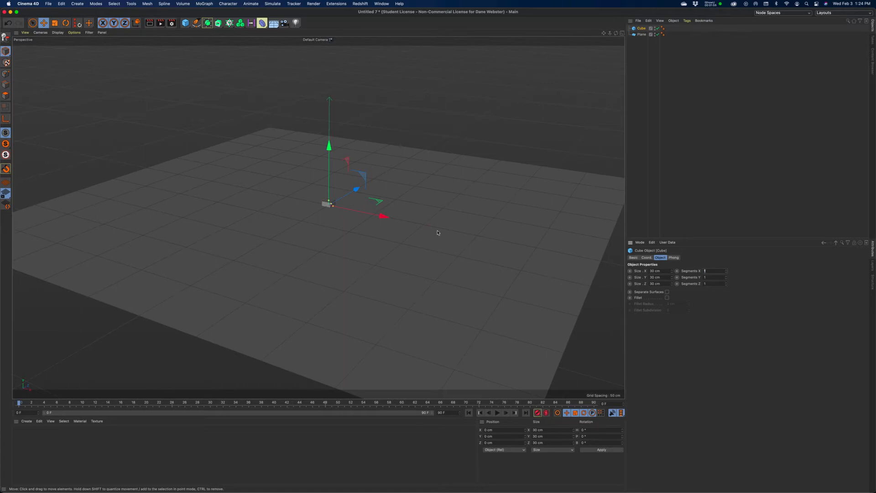
Try to move the cube along its Z axis and undo the move.
alt+right_drag(322, 219, 496, 223)
drag(603, 33, 557, 86)
alt+drag(522, 149, 522, 148)
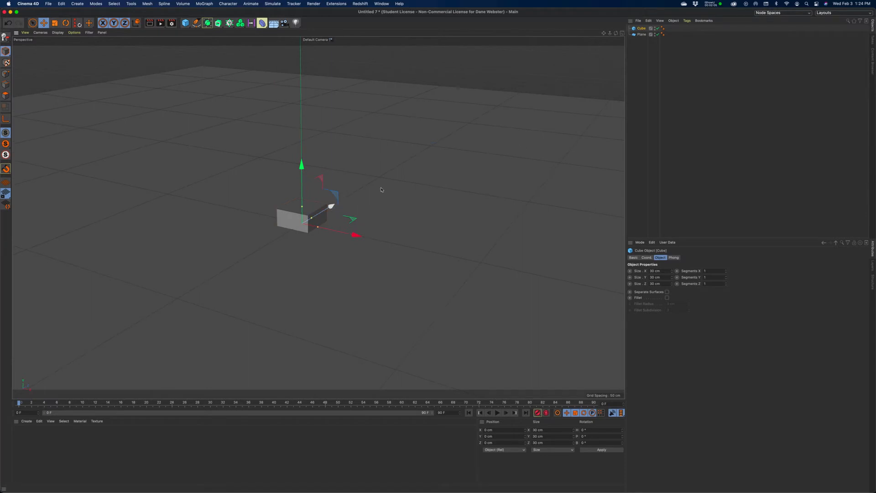
drag(331, 206, 360, 188)
mouse_move(349, 230)
alt+mouse_down()
mouse_move(365, 194)
mouse_move(349, 244)
alt+mouse_up()
key(super+z)
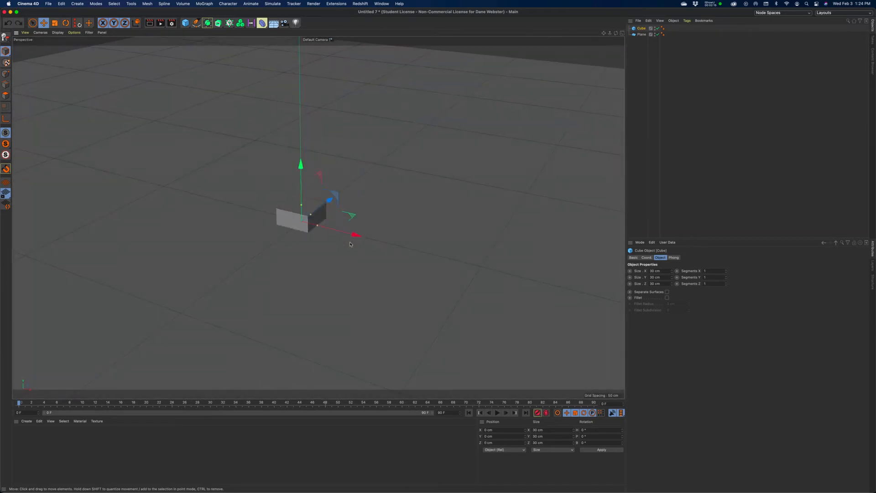
Raise the cube onto the plane by setting its Y position to 15 cm.
click(655, 271)
click(646, 258)
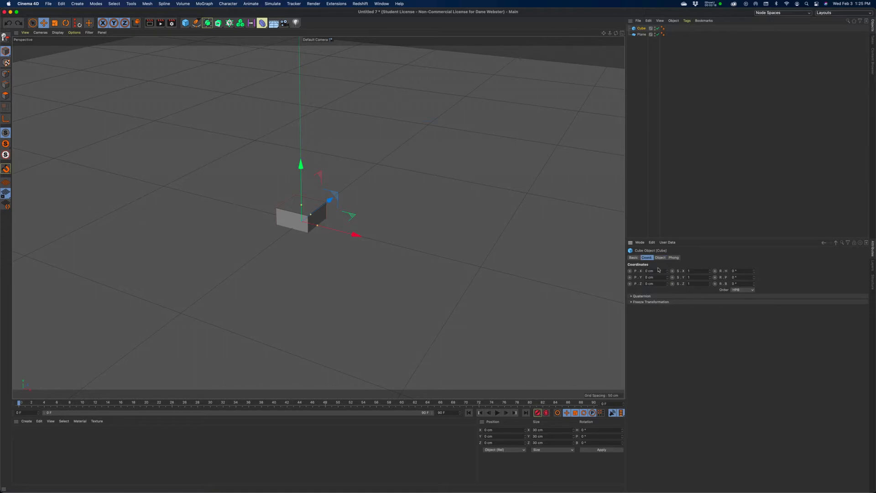
click(662, 258)
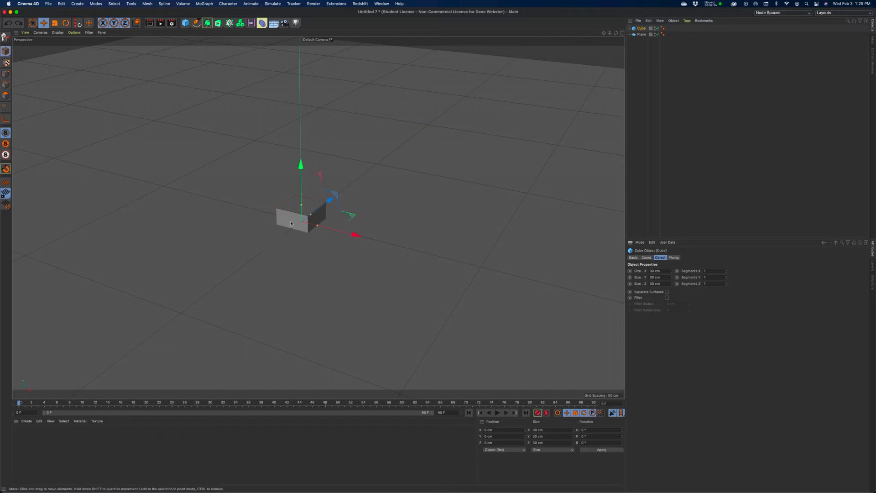
click(646, 257)
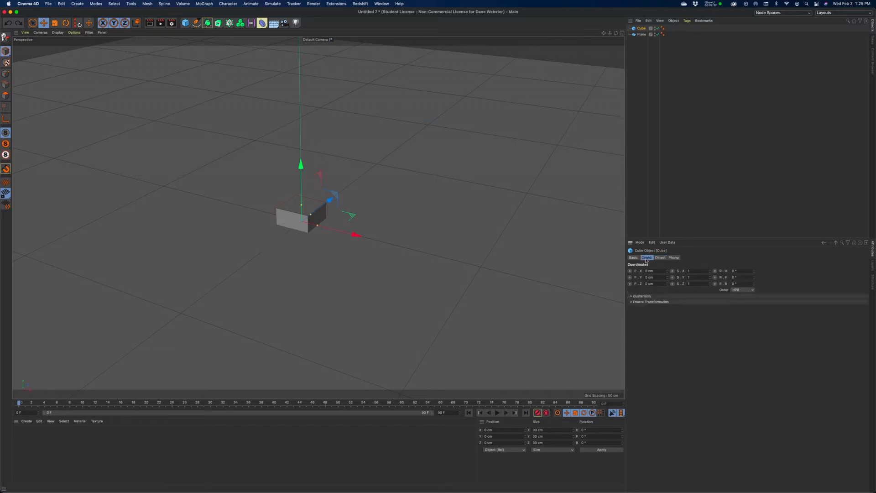
drag(655, 278, 625, 277)
text(15)
key(Return)
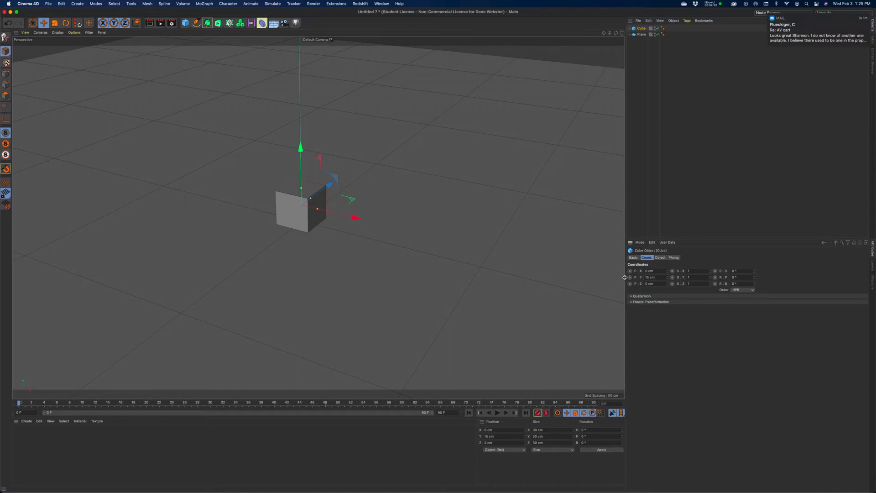
Turn on the system's Do Not Disturb mode for 1 hour to silence notifications.
click(816, 5)
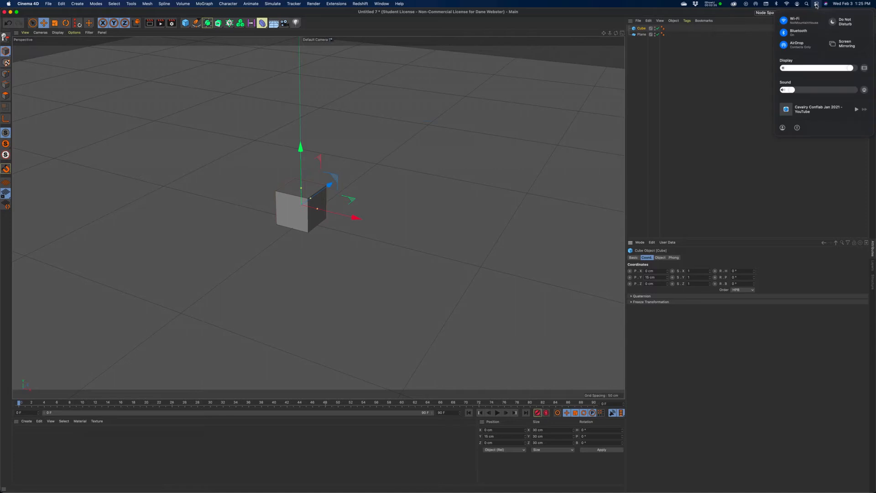
click(836, 25)
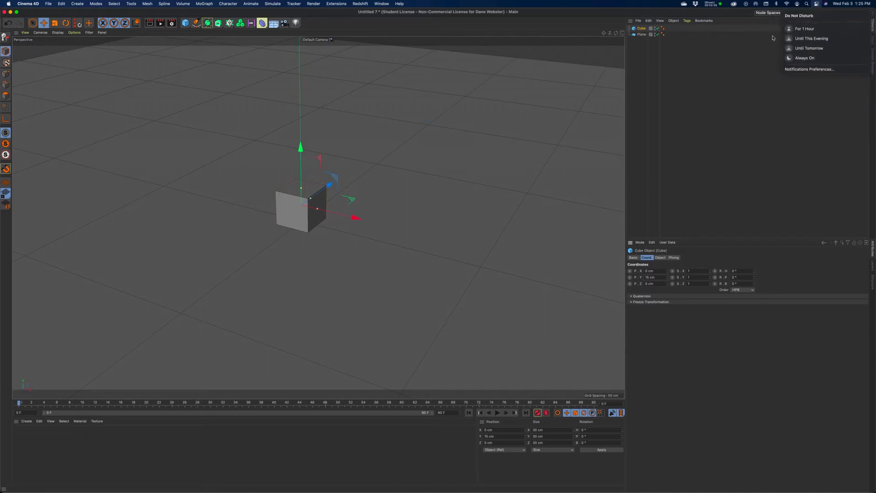
click(797, 30)
click(753, 79)
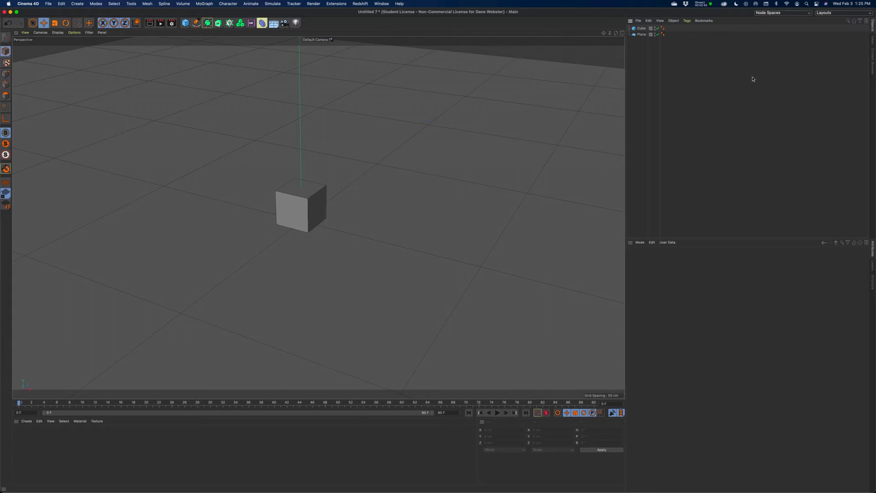
Freeze all transformations of the cube at its raised position.
click(641, 28)
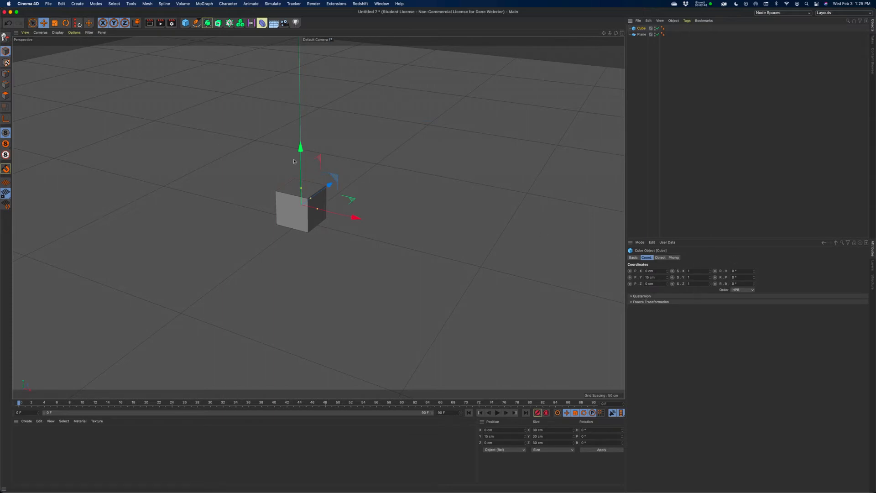
drag(300, 149, 299, 149)
key(super+z)
click(632, 303)
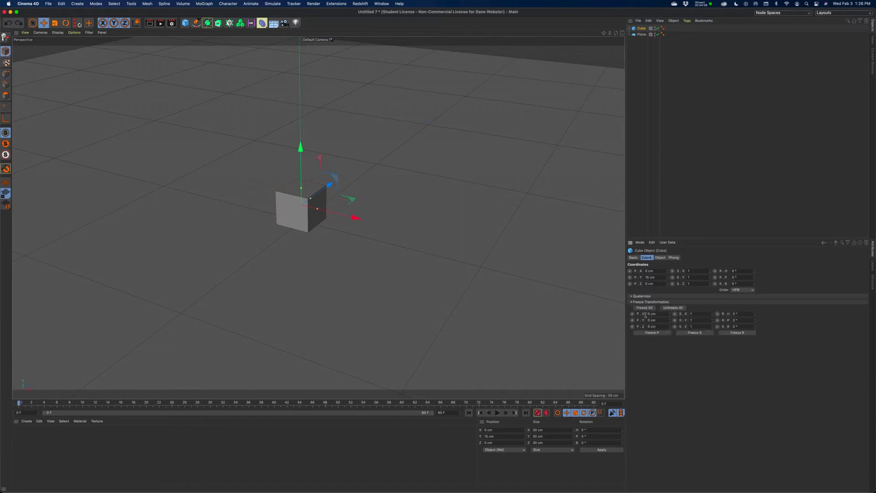
click(644, 308)
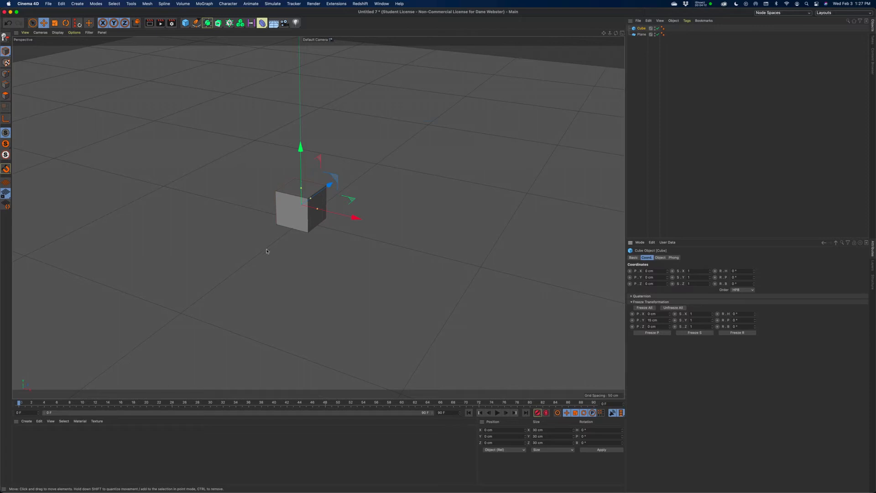
click(631, 302)
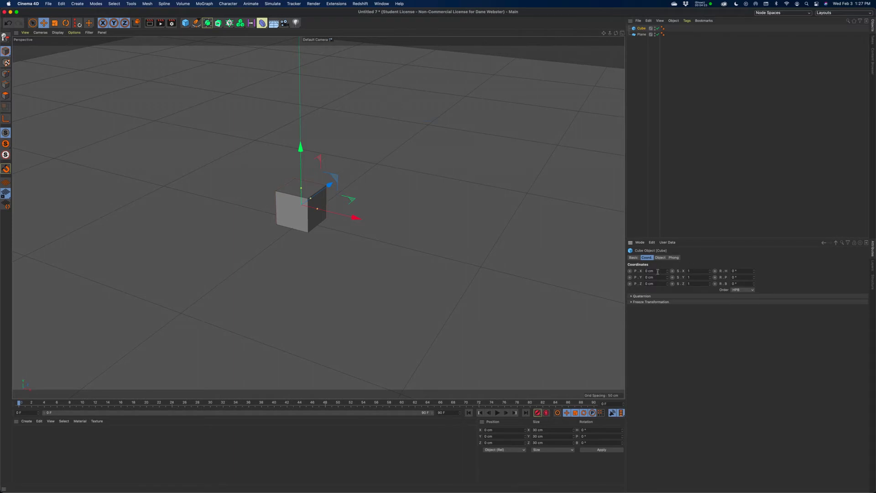
Move the cube freely away from its frozen position and reset its X, Y and Z position to 0 cm.
drag(317, 198, 462, 214)
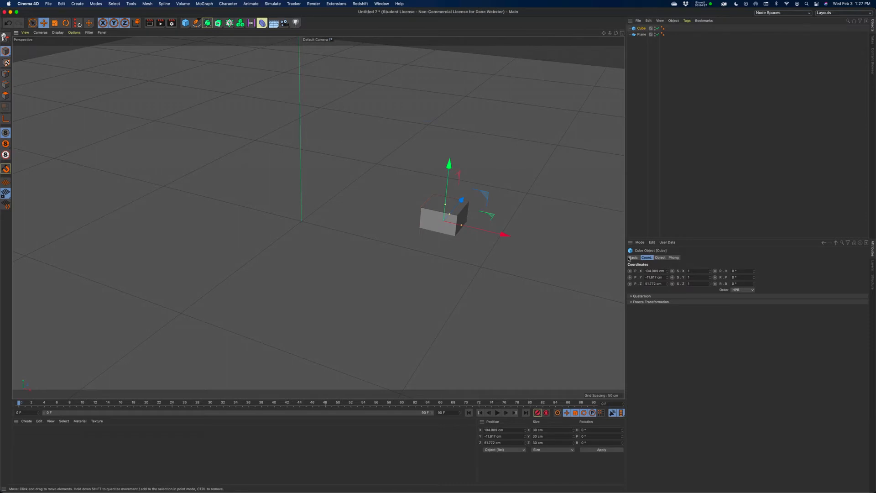
click(656, 276)
text(0)
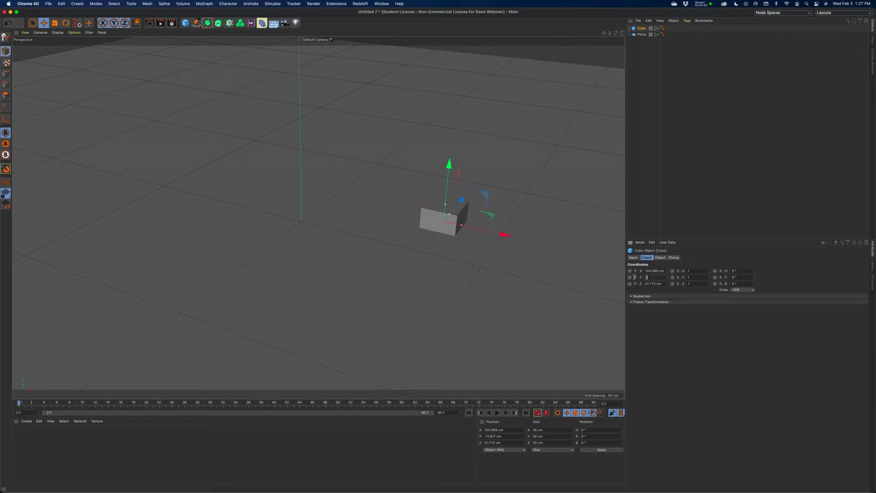
key(Return)
click(655, 271)
text(0)
key(Tab)
key(Tab)
text(0)
key(Tab)
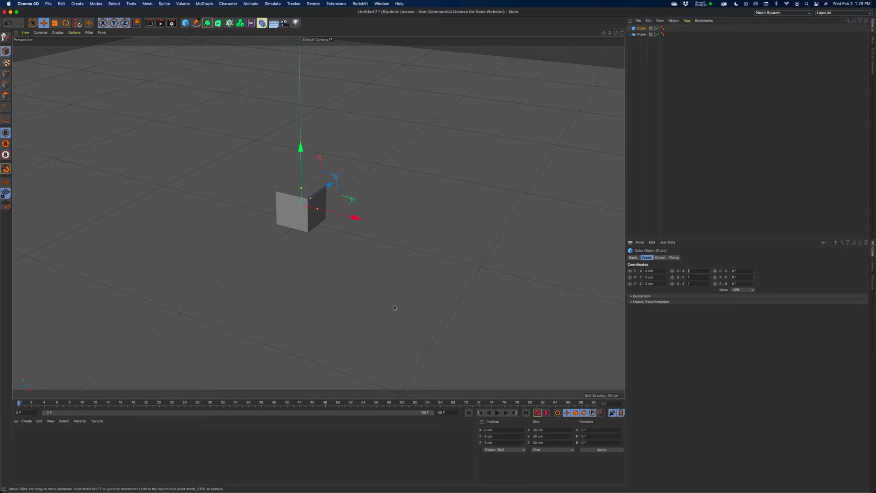
Set the cube's Z position to 300 cm and keyframe its X, Y and Z position at frame 0.
alt+drag(395, 308, 415, 213)
alt+middle_drag(427, 227, 371, 193)
drag(310, 192, 428, 112)
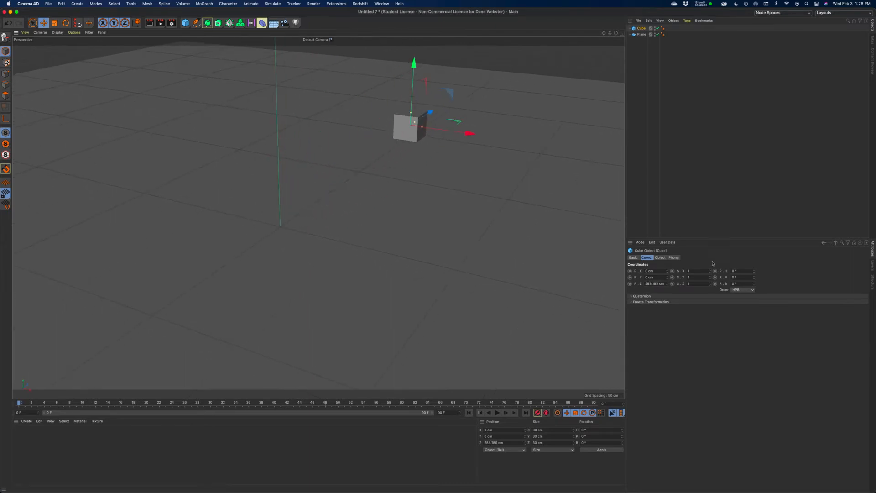
drag(664, 284, 624, 284)
text(300)
key(Return)
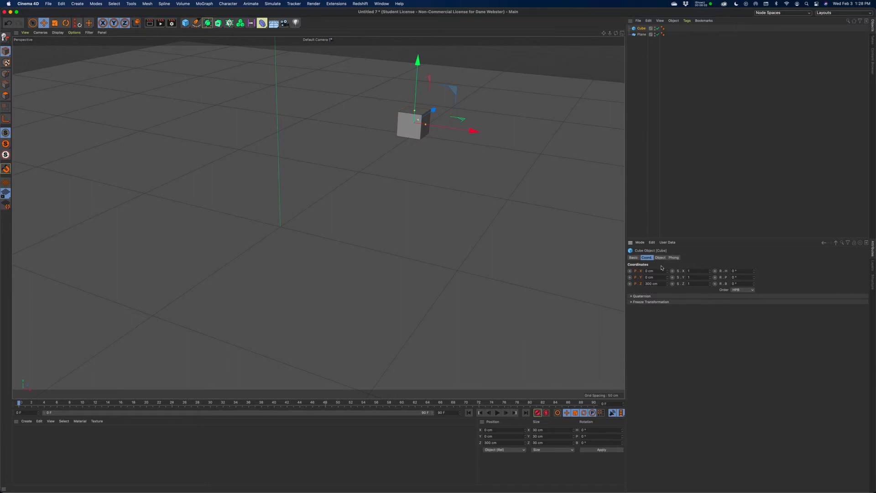
click(630, 271)
At frame 60, move the cube across the plane to a Z position of -300 cm.
click(402, 404)
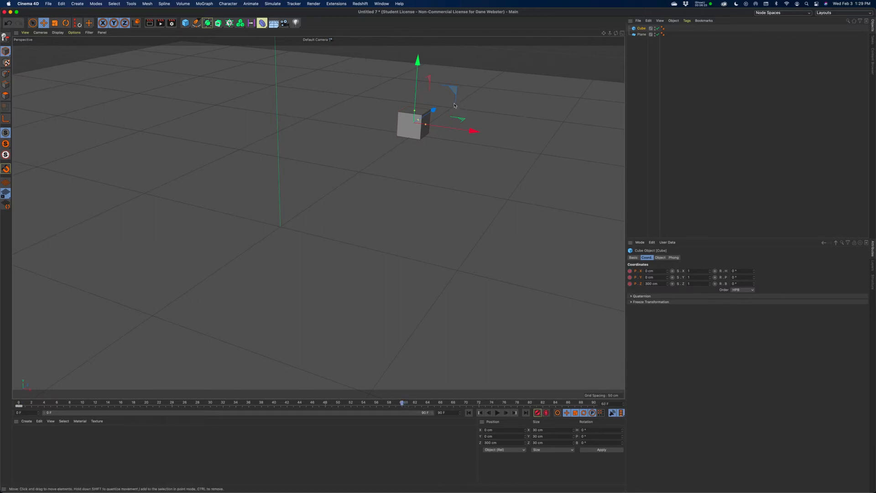
scroll(460, 199, down, 5)
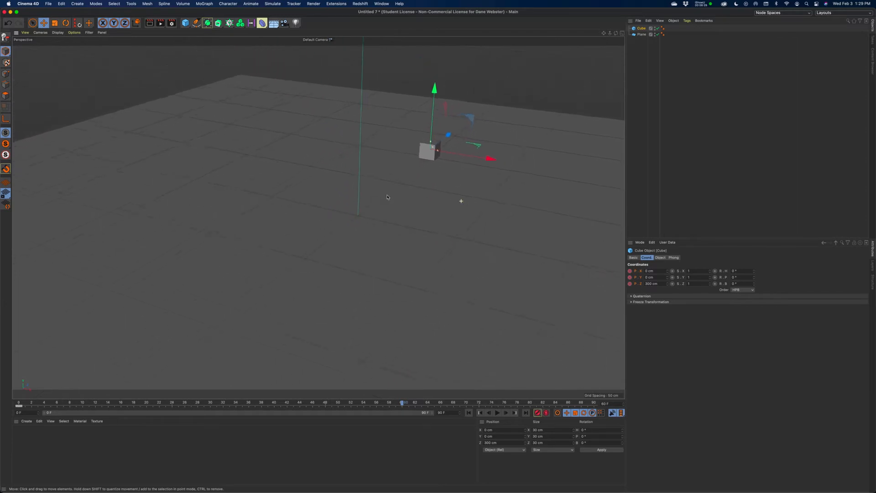
middle_drag(439, 207, 432, 153)
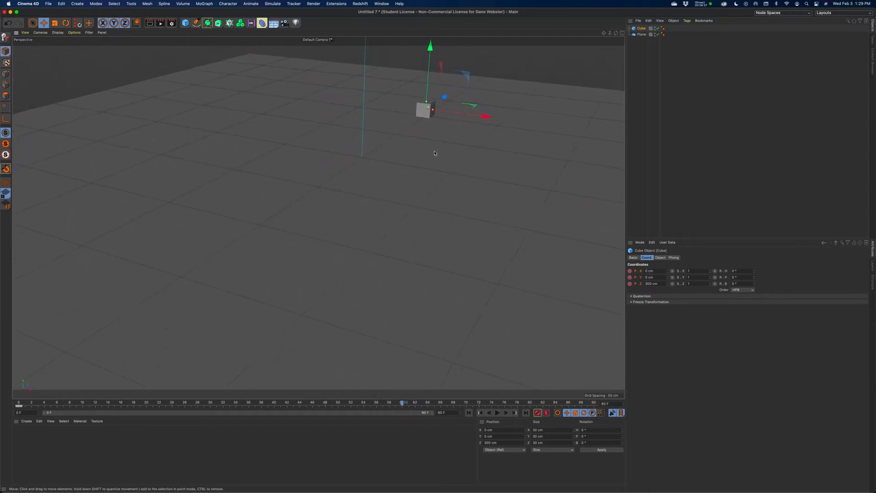
drag(443, 97, 238, 214)
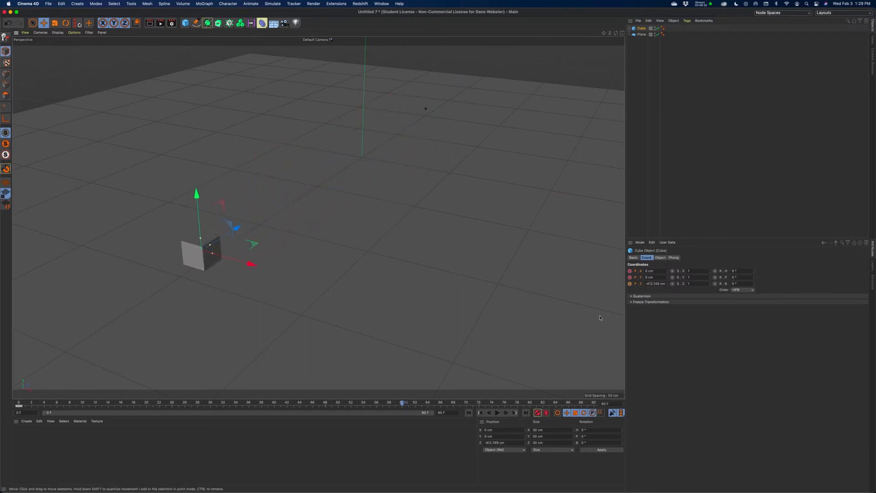
click(653, 284)
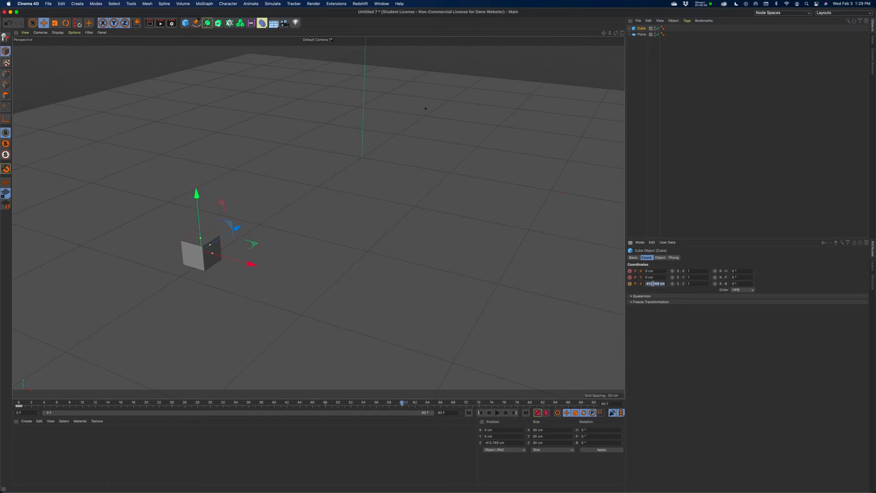
text(-300)
key(Return)
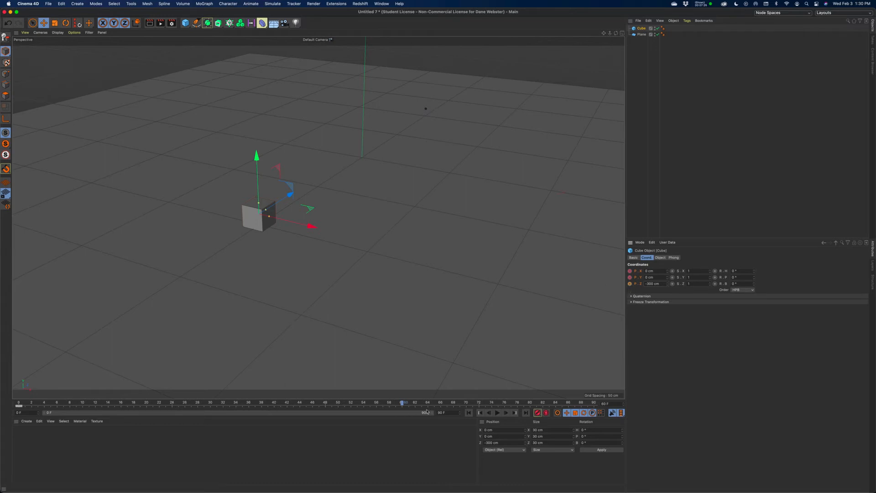
At frame 60, set the cube's Z position to -300 cm again and keyframe its X, Y and Z position.
drag(403, 405, 395, 405)
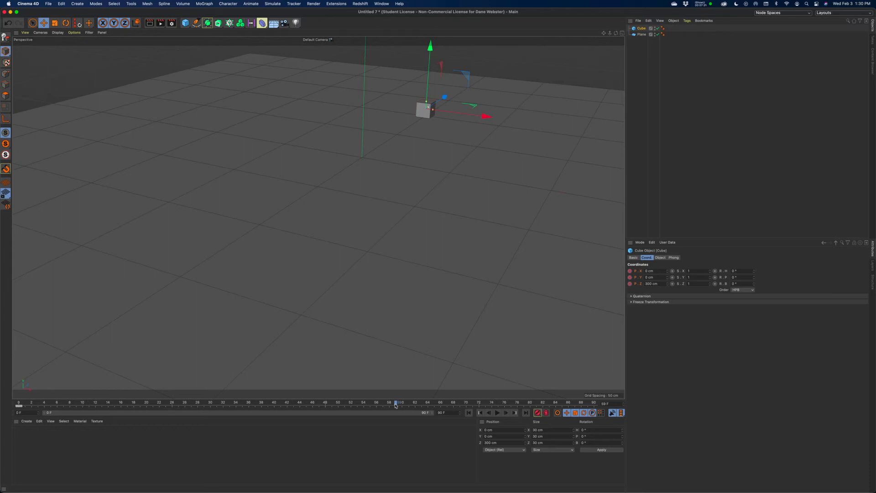
click(401, 404)
double_click(657, 283)
key(BackSpace)
text(-300)
key(Return)
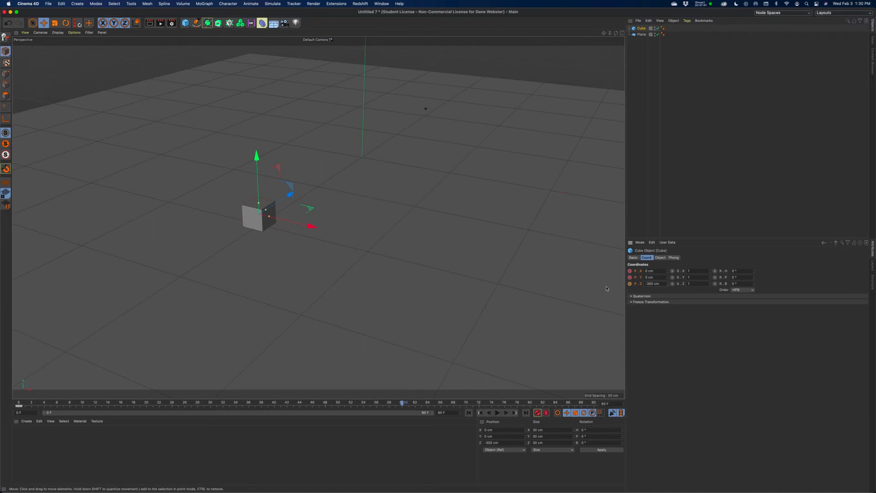
click(630, 272)
Play the cube's animation from the start, watch its movement along the path, and stop playback.
click(469, 412)
click(498, 412)
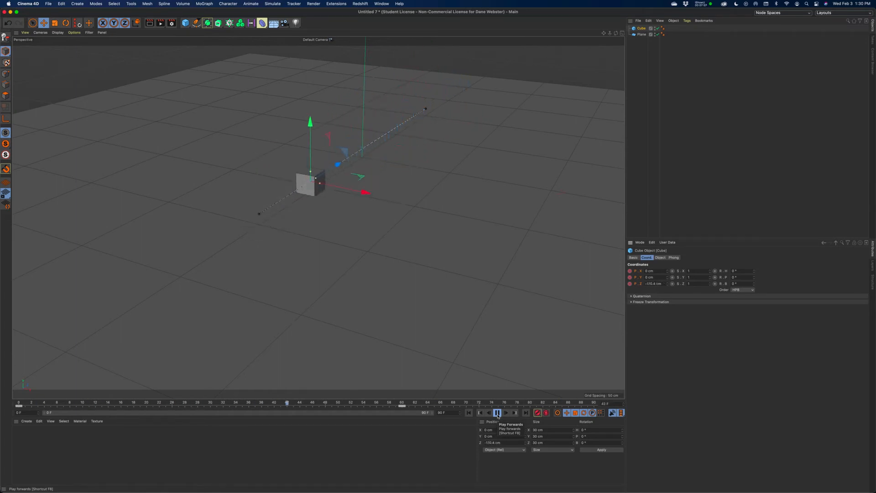
alt+middle_drag(434, 246, 400, 299)
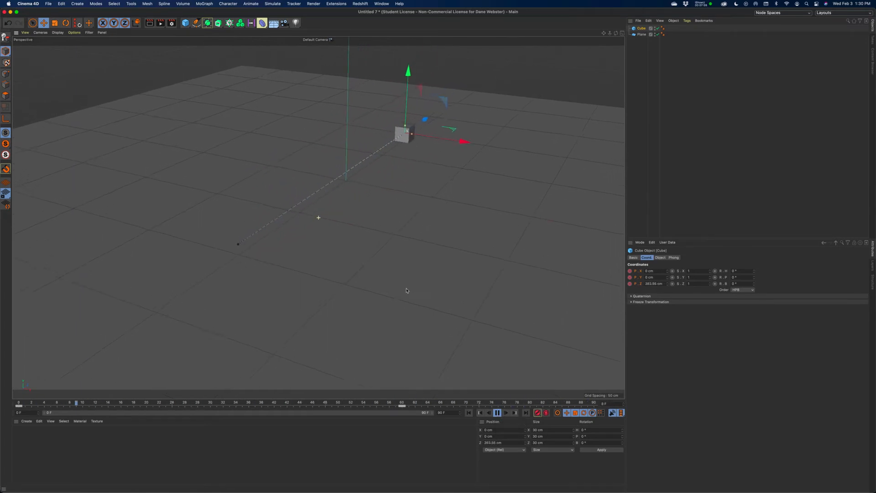
alt+drag(400, 297, 450, 302)
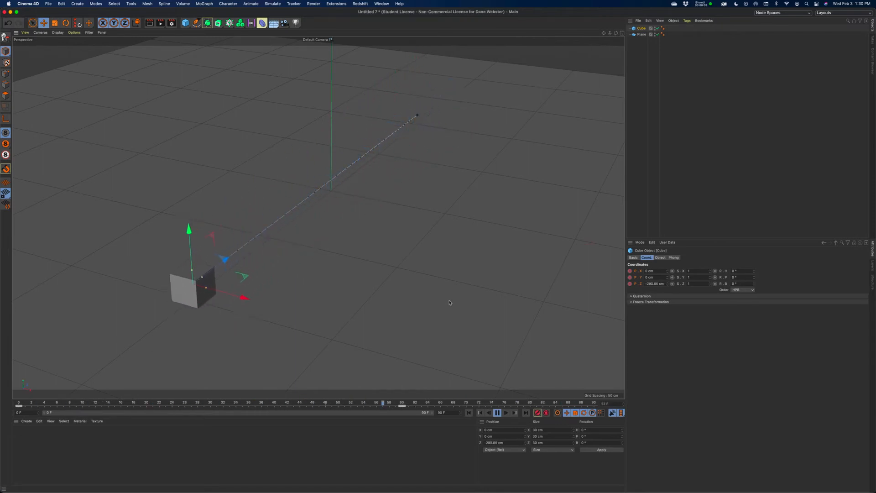
click(498, 414)
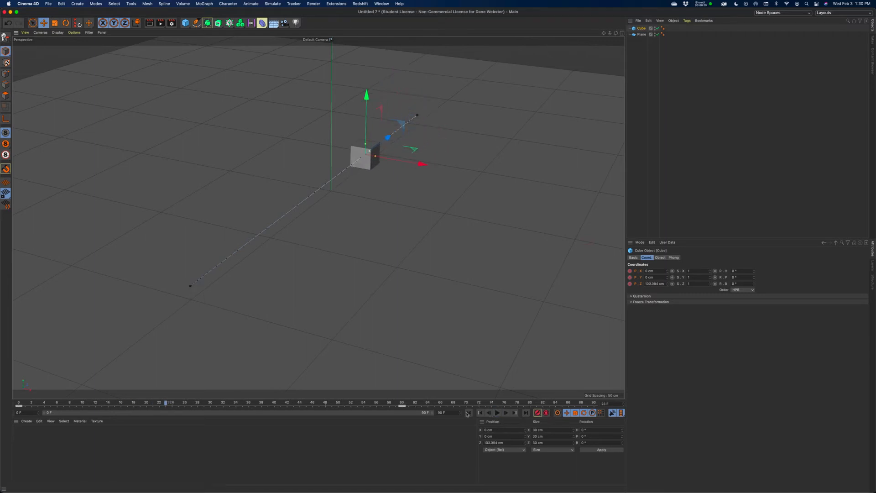
click(498, 413)
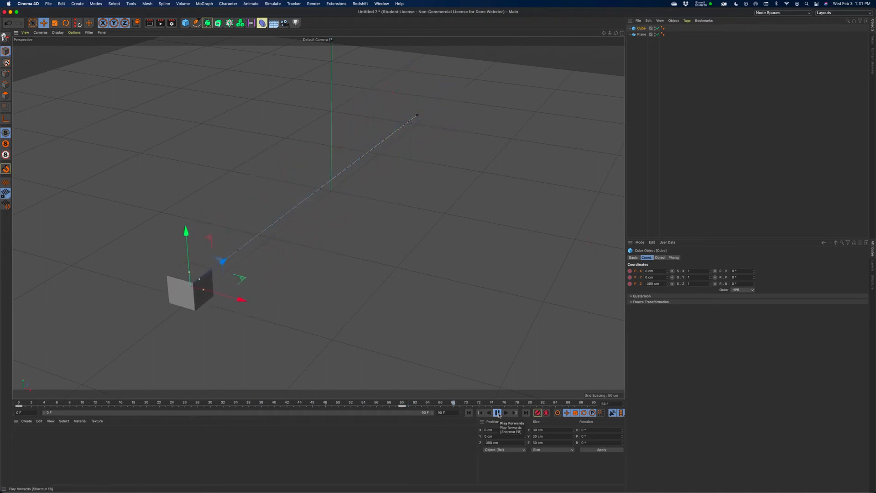
key(F8)
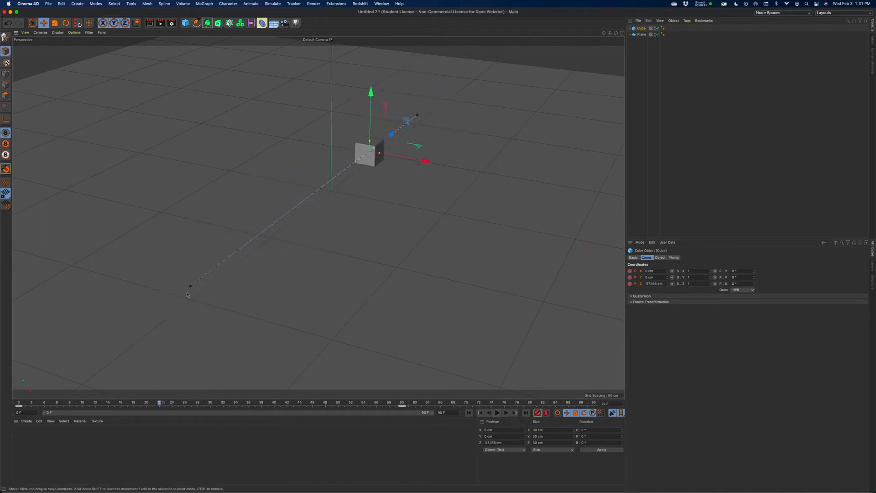
Switch to the Animate layout with the cube selected and scrub the animation to frame 45.
click(250, 244)
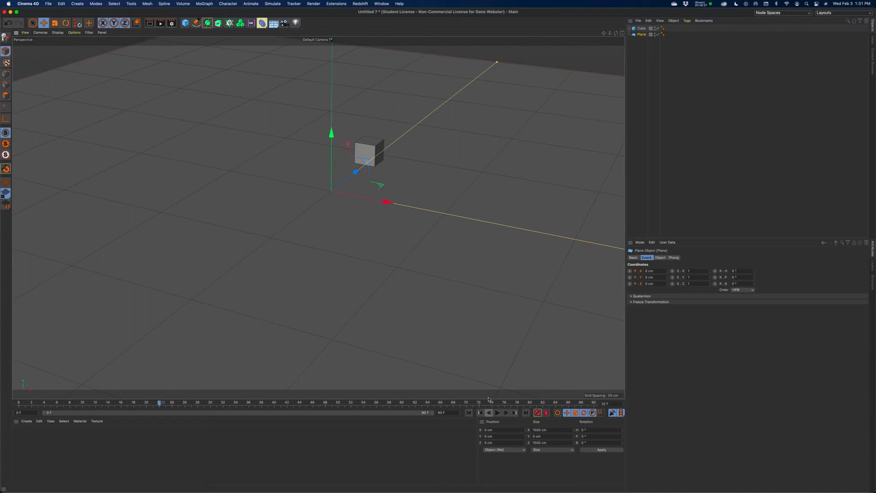
click(641, 28)
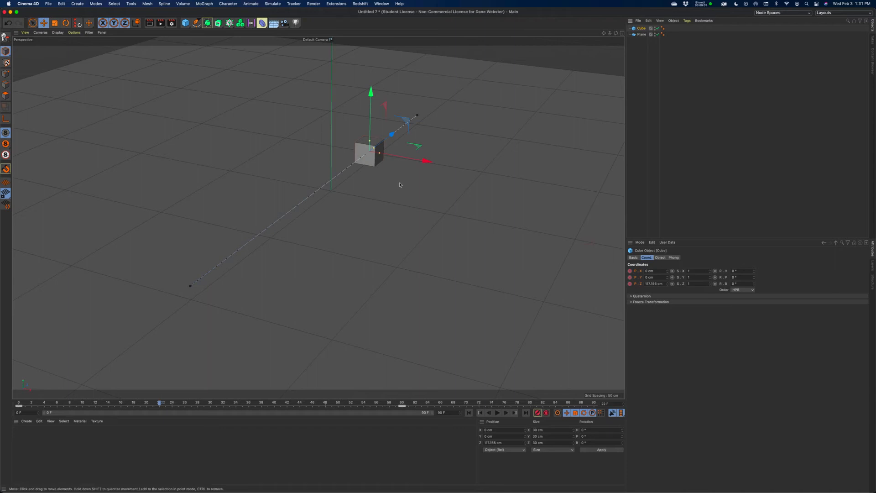
click(827, 13)
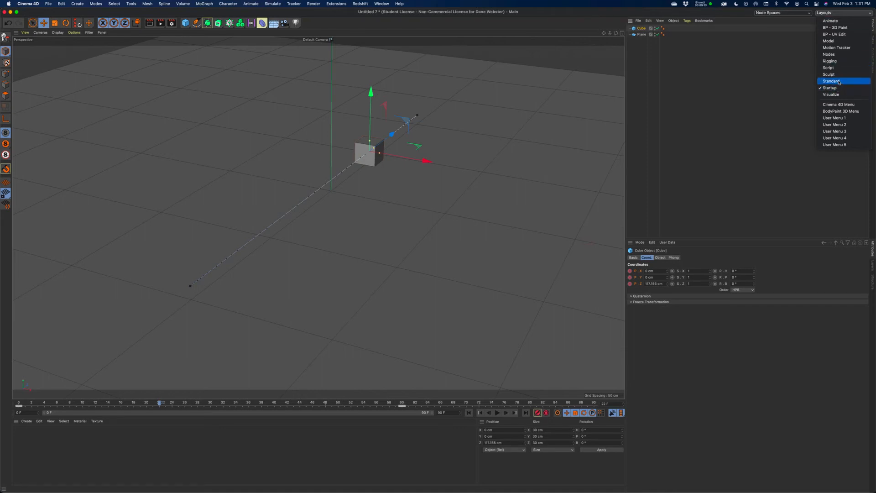
click(830, 21)
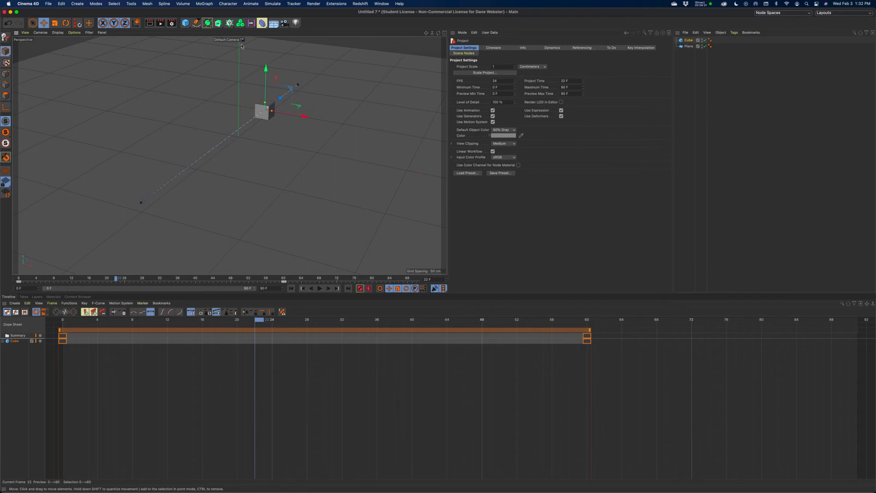
click(688, 41)
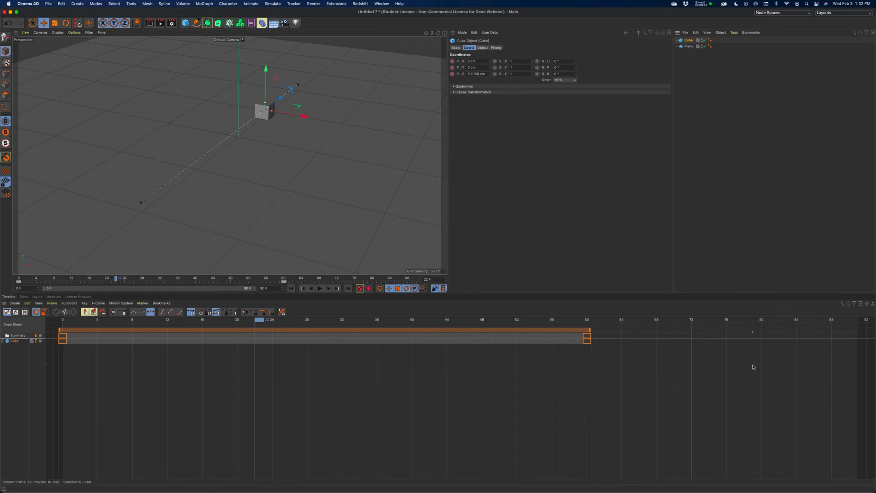
drag(240, 279, 219, 282)
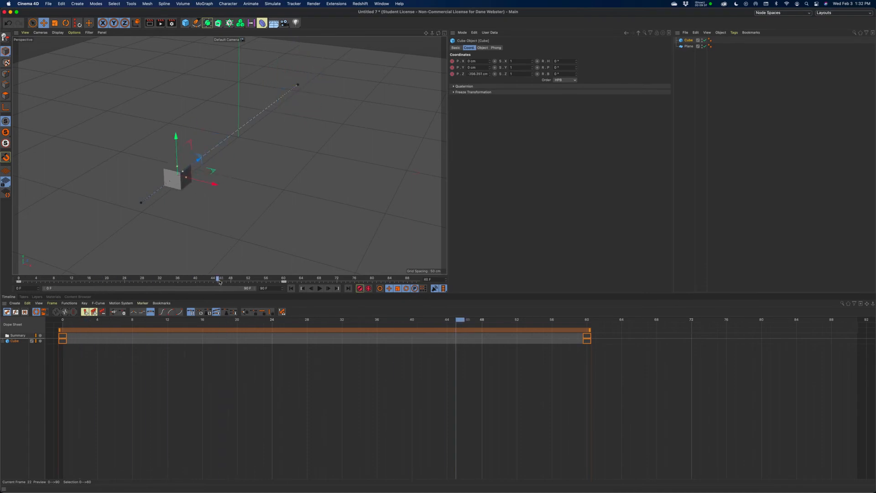
click(23, 297)
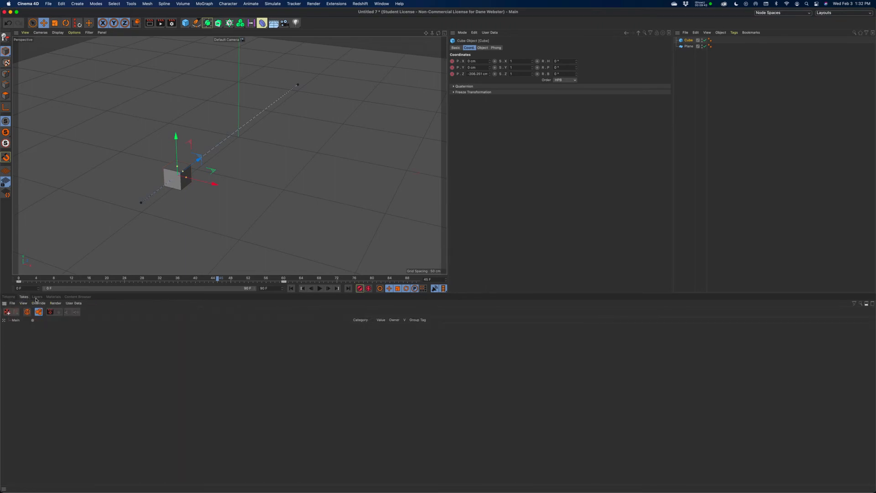
click(37, 297)
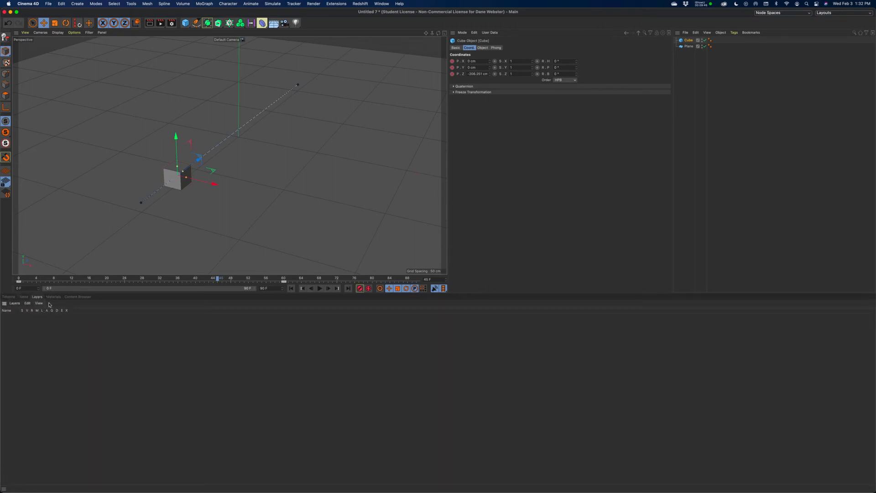
click(53, 297)
click(10, 297)
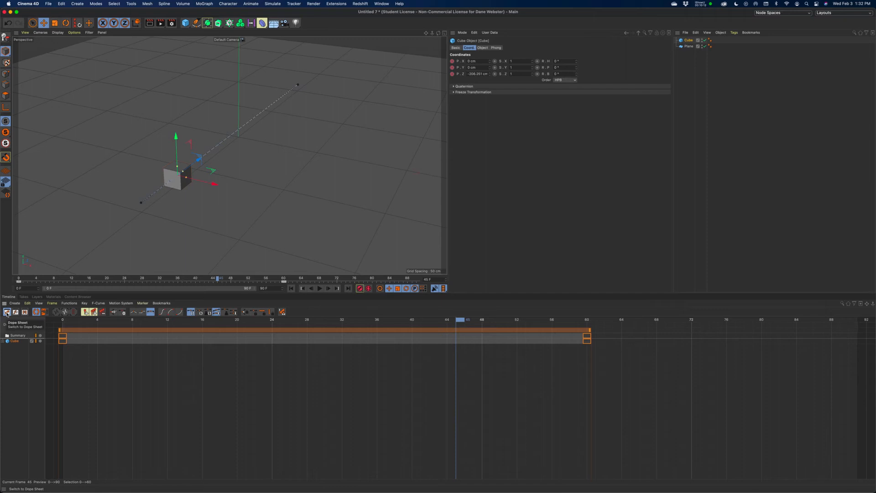
Expand the cube's entry in the Dope Sheet down to its Position X, Y and Z tracks to examine their keys.
click(63, 341)
click(588, 337)
click(510, 341)
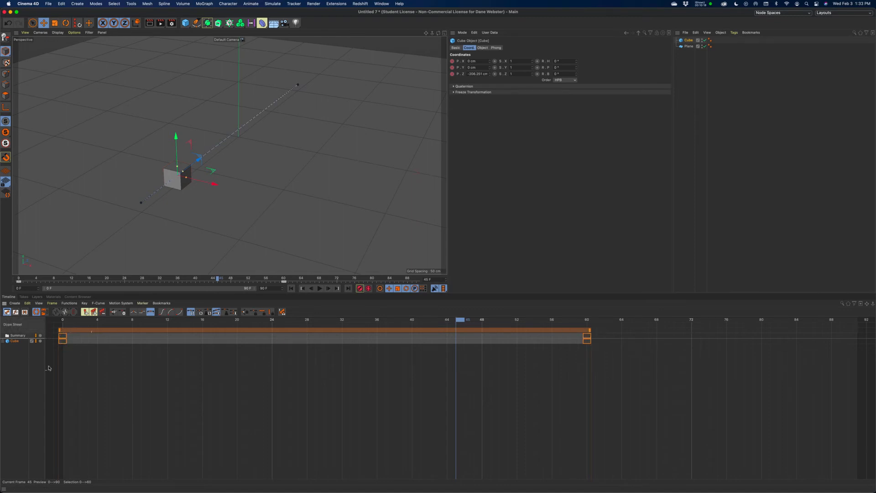
click(2, 341)
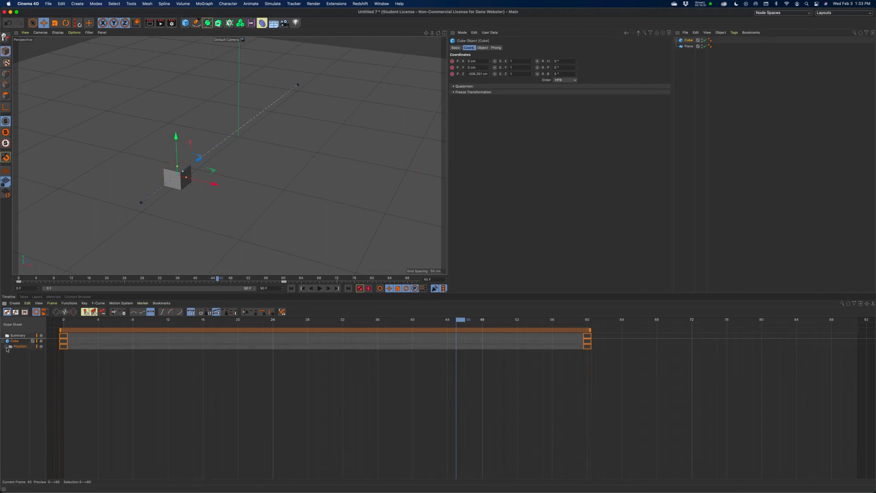
click(6, 348)
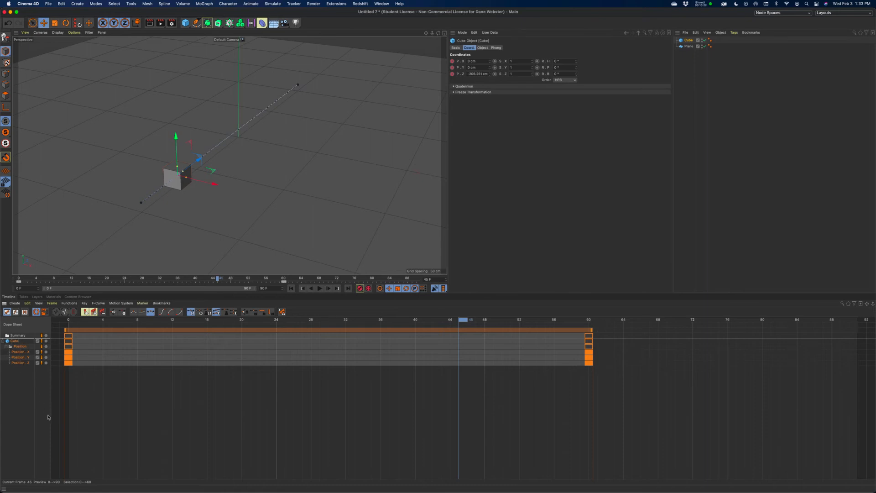
click(7, 347)
click(6, 347)
click(6, 346)
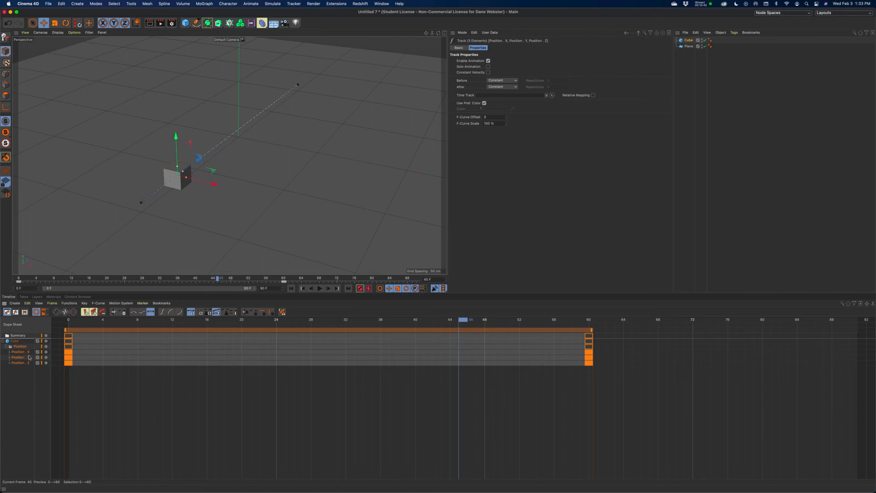
Examine the cube's individual Position Y and Z keys at frame 0, and collapse its tracks in the Dope Sheet.
mouse_move(70, 361)
mouse_move(69, 360)
mouse_down()
mouse_move(122, 360)
mouse_move(70, 362)
mouse_up()
click(70, 361)
mouse_move(70, 360)
mouse_down()
mouse_move(145, 358)
mouse_move(72, 356)
mouse_up()
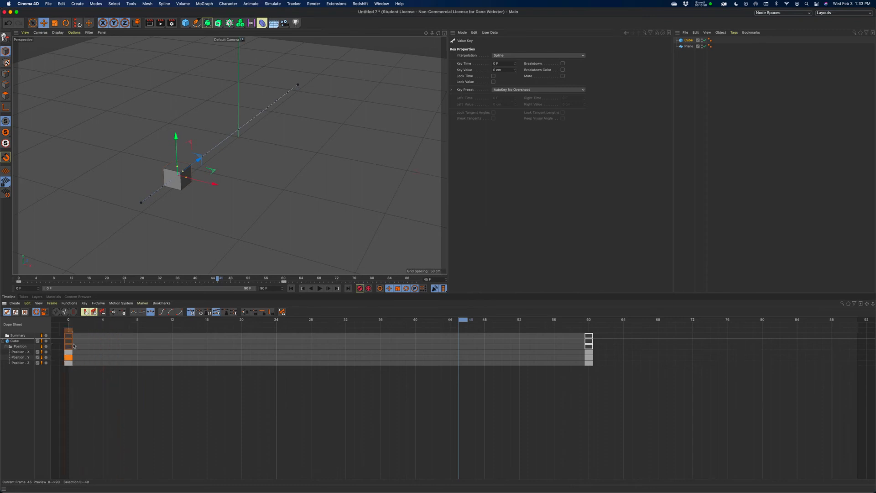
click(69, 363)
click(69, 363)
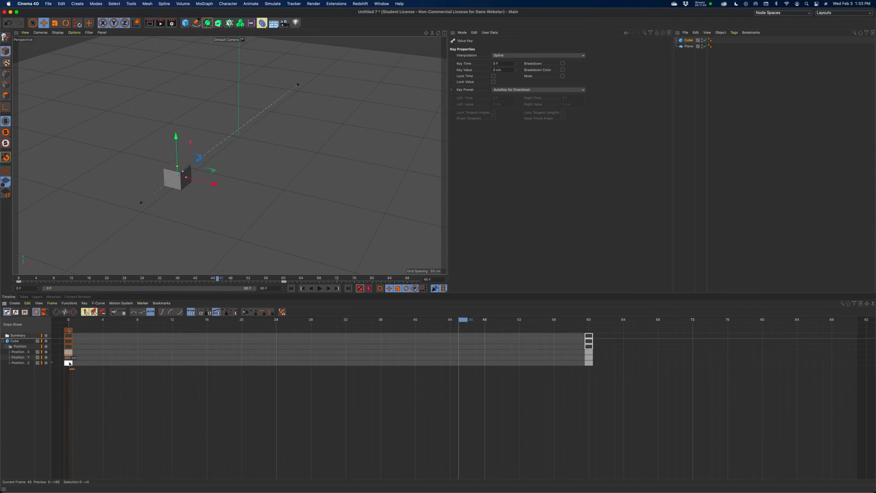
click(3, 342)
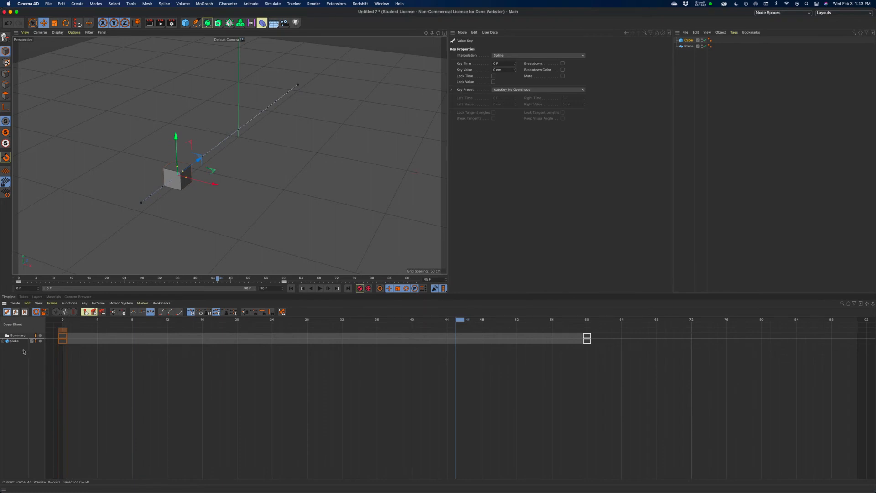
Undo the last Dope Sheet change and select both of the cube's keys, at frames 0 and 60.
drag(67, 341, 84, 343)
key(super+z)
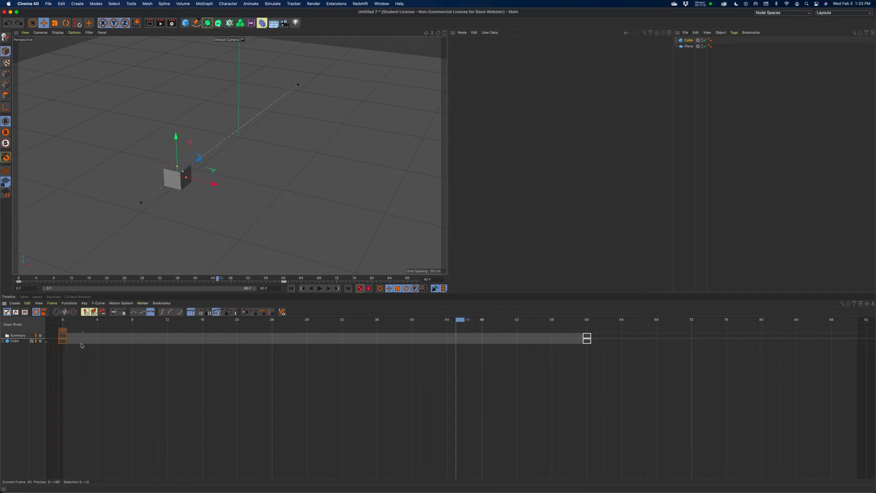
click(62, 337)
shift+click(587, 339)
drag(587, 339, 560, 350)
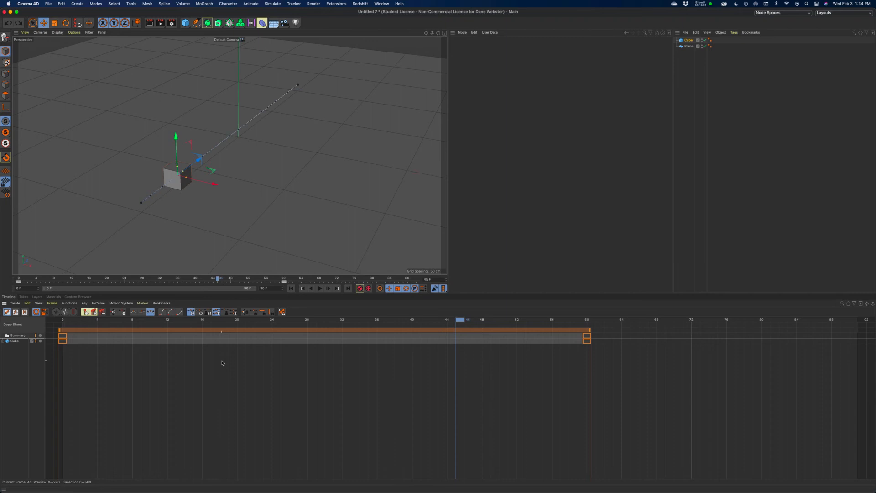
Switch the Timeline to F-Curve mode, scrub to frame 43, and expand the cube's position tracks.
click(16, 312)
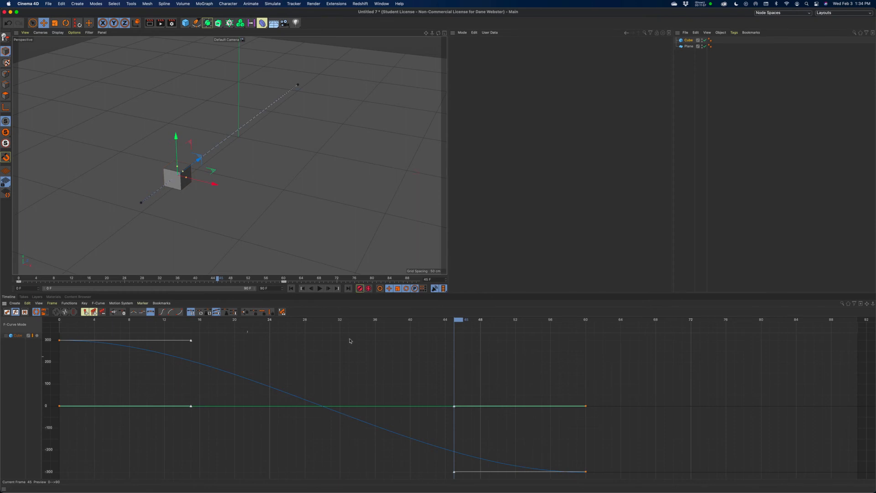
drag(459, 321, 435, 341)
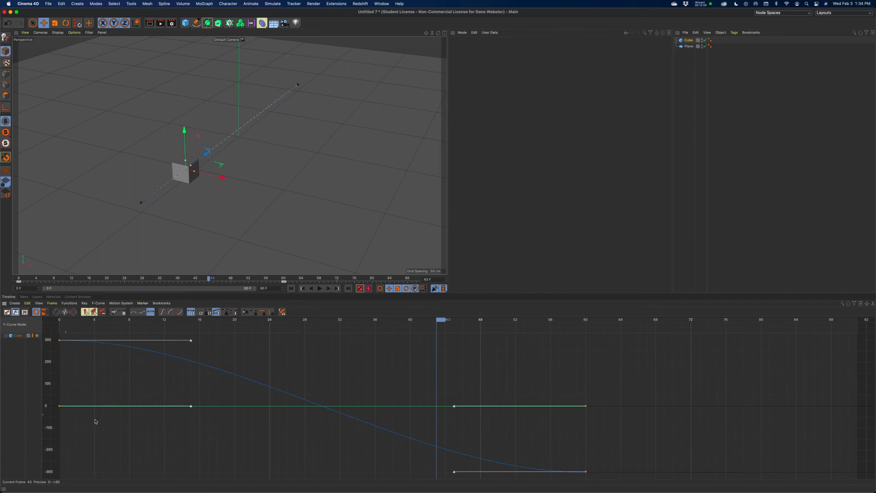
click(6, 336)
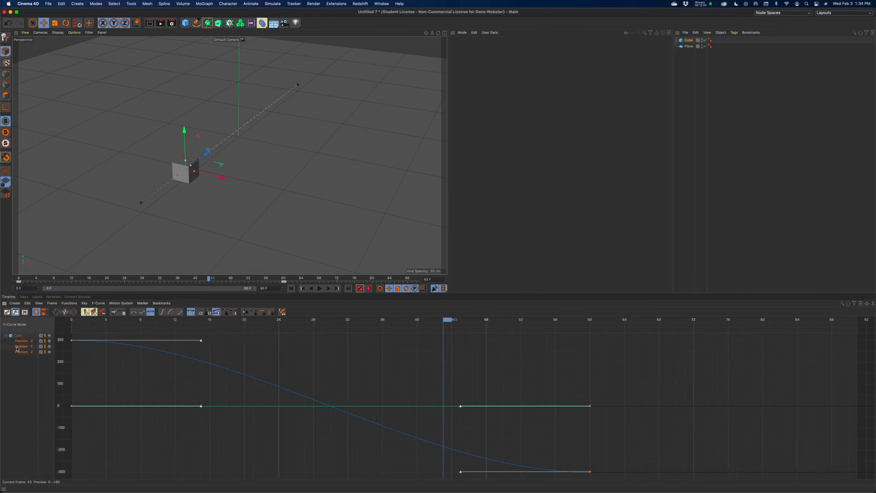
Compare the cube's Position Y and Position X curves with all its curves, and isolate the Position Z curve.
click(17, 347)
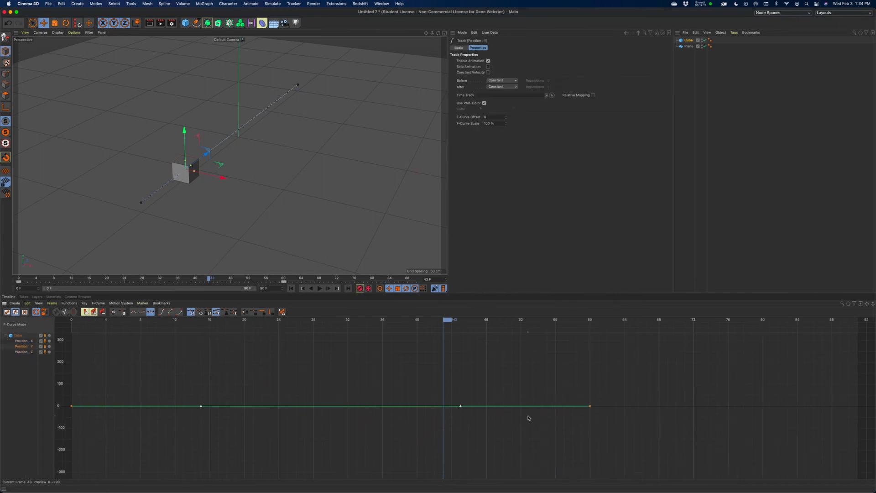
click(24, 341)
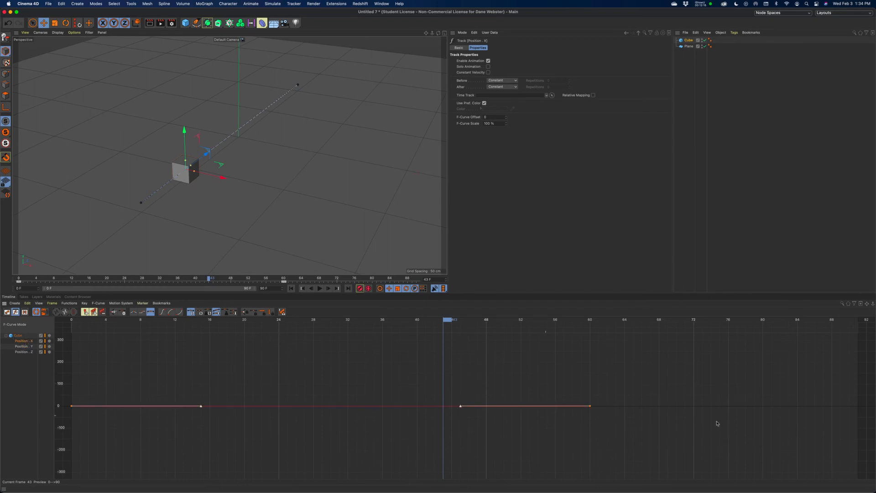
click(18, 337)
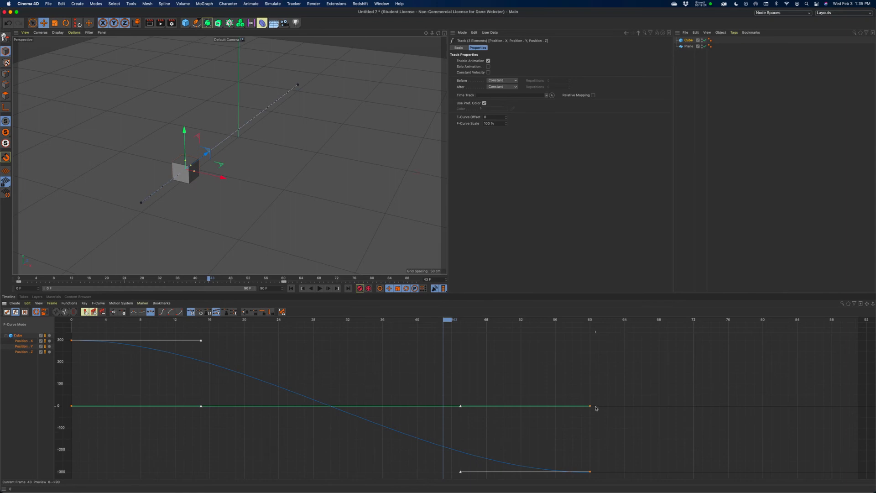
click(24, 354)
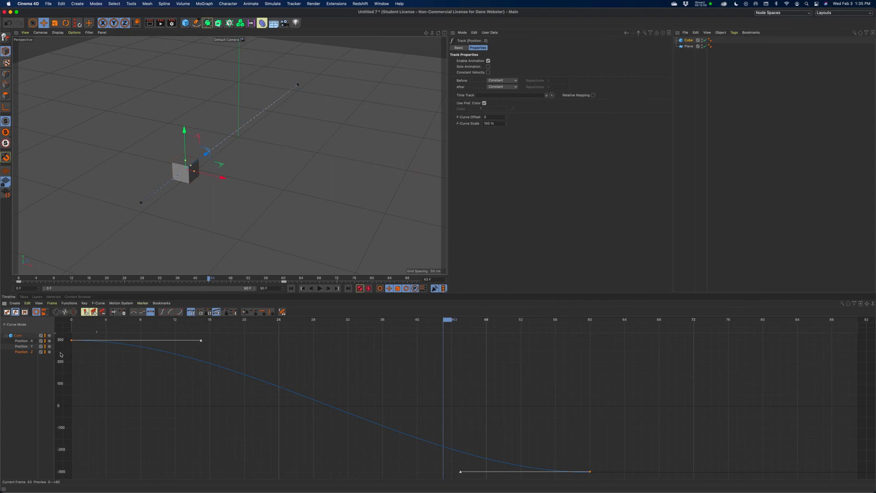
Stretch the outgoing tangent of the Position Z key at frame 0 horizontally to about frame 46.
drag(97, 361, 61, 333)
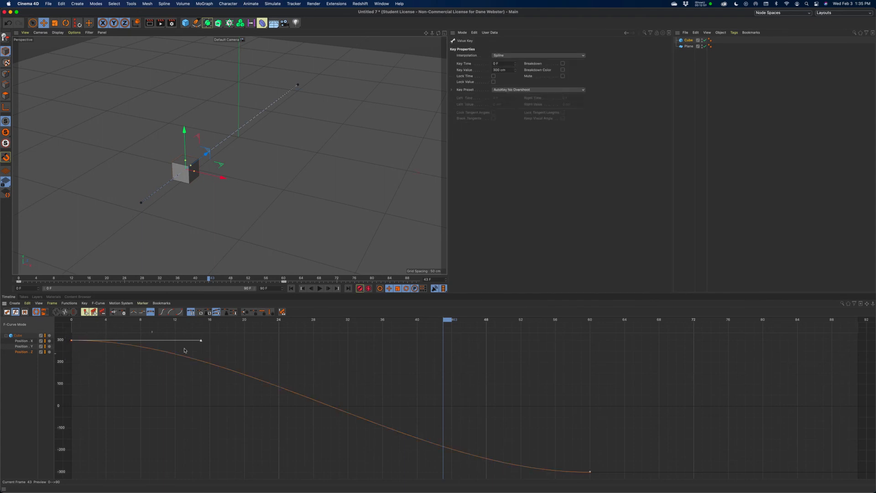
drag(201, 341, 466, 341)
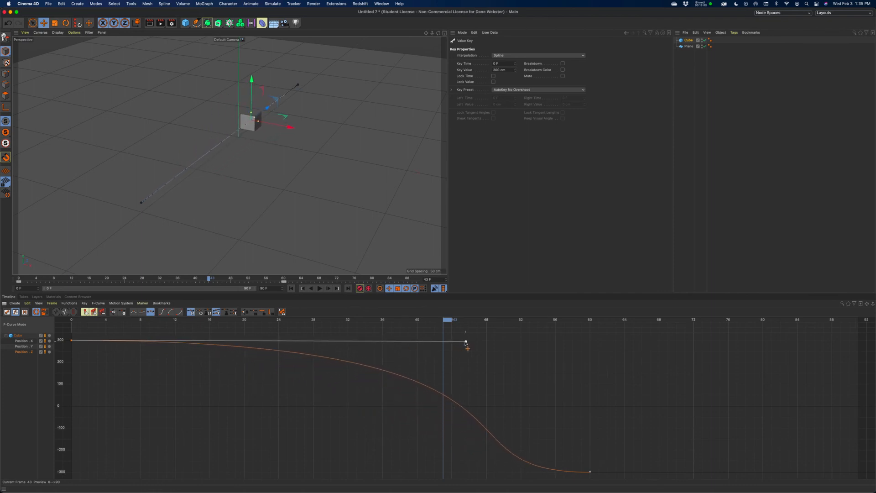
Play the animation from the first frame to review the cube's eased motion, and stop playback.
click(291, 288)
click(320, 288)
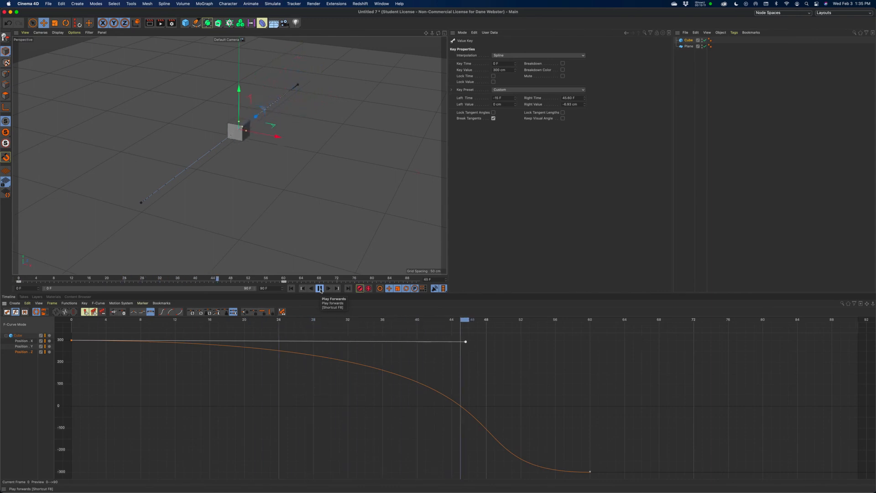
click(321, 288)
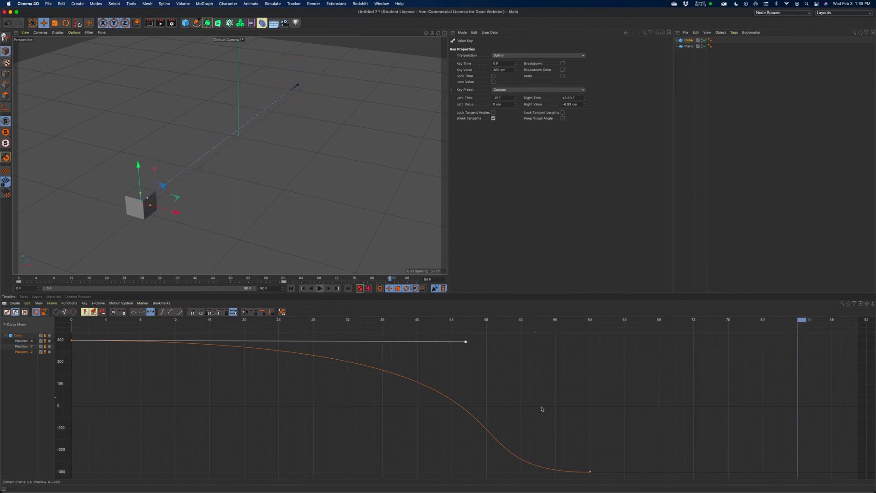
Steepen and shorten the incoming tangent of the Position Z key at frame 60 to about -1.4 F and 159 cm, previewing the motion.
drag(573, 438, 598, 479)
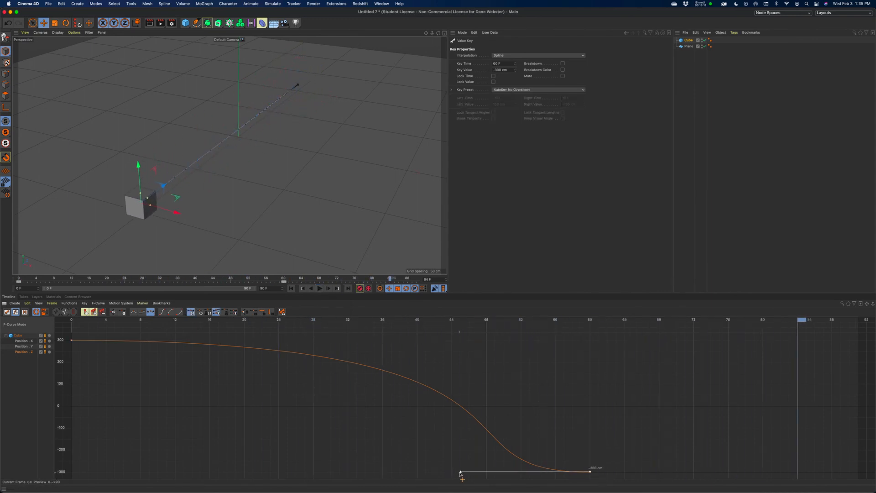
drag(460, 473, 557, 416)
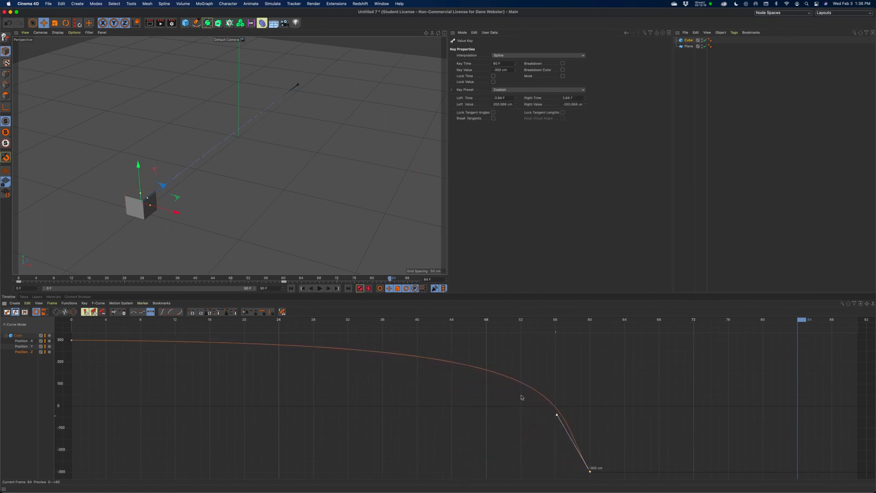
click(320, 288)
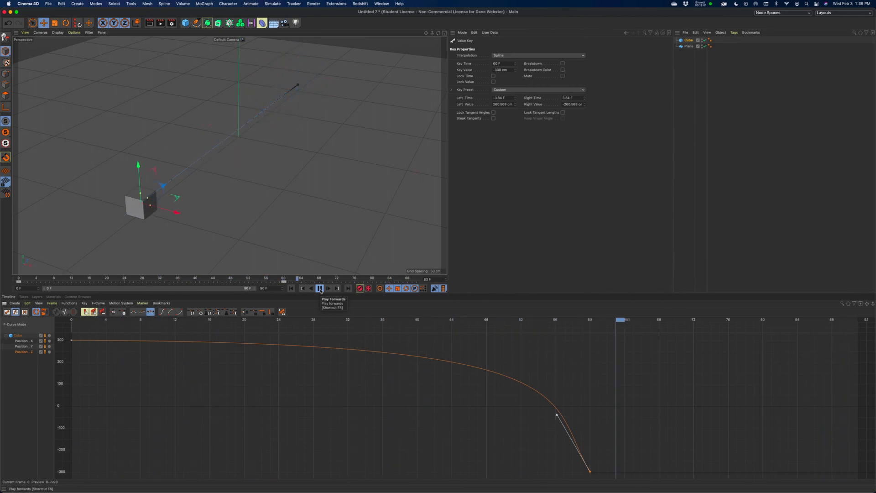
click(320, 289)
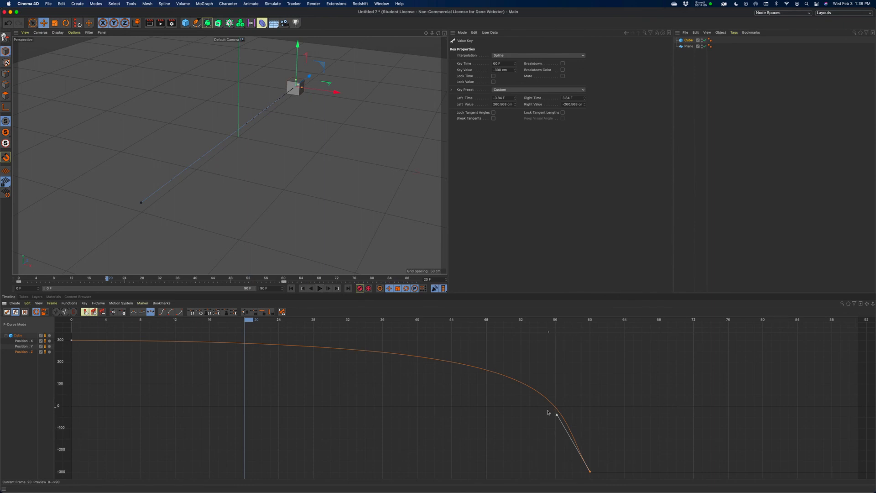
drag(557, 417, 600, 479)
drag(557, 415, 578, 437)
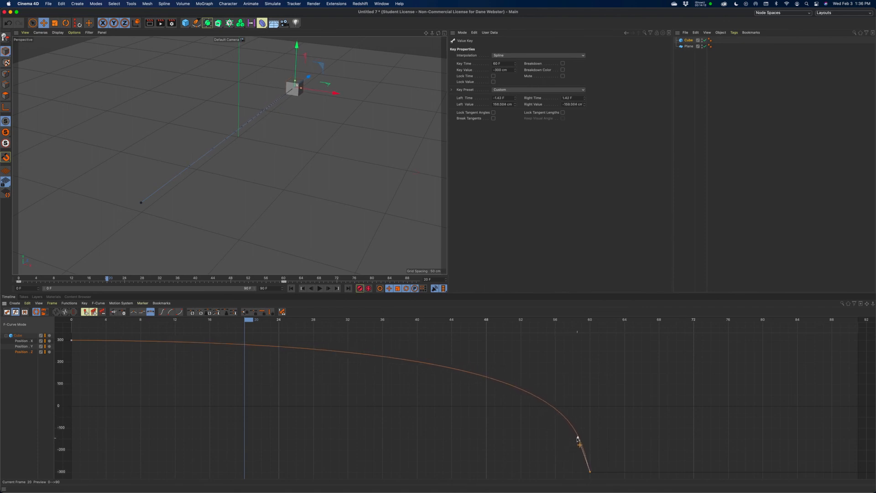
Set the Position Z key at frame 0 to Linear interpolation and play the animation.
drag(87, 363, 60, 335)
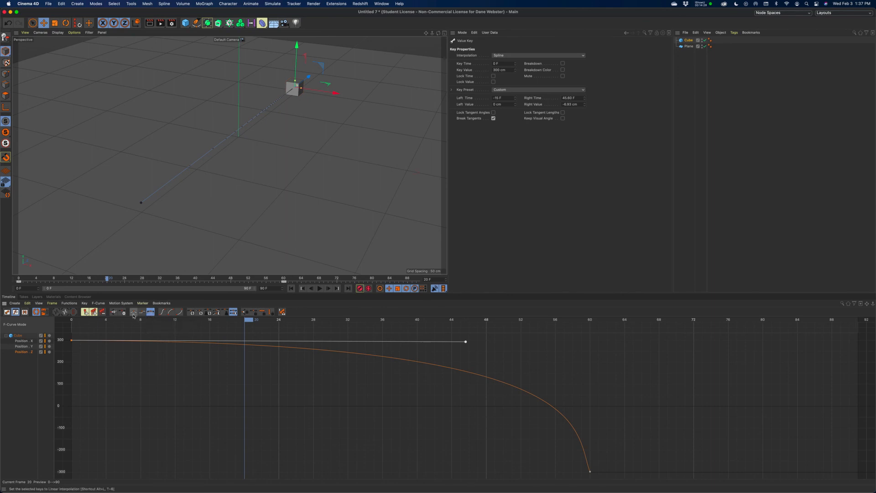
click(133, 312)
drag(73, 332, 104, 359)
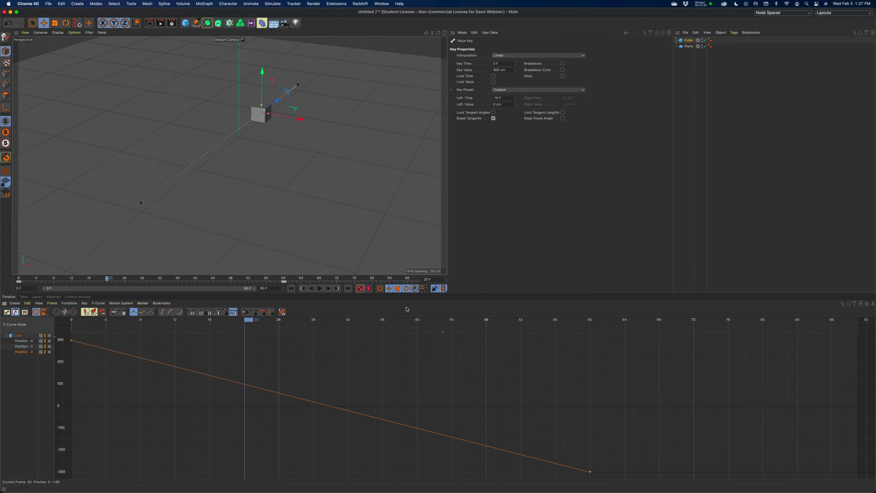
click(319, 288)
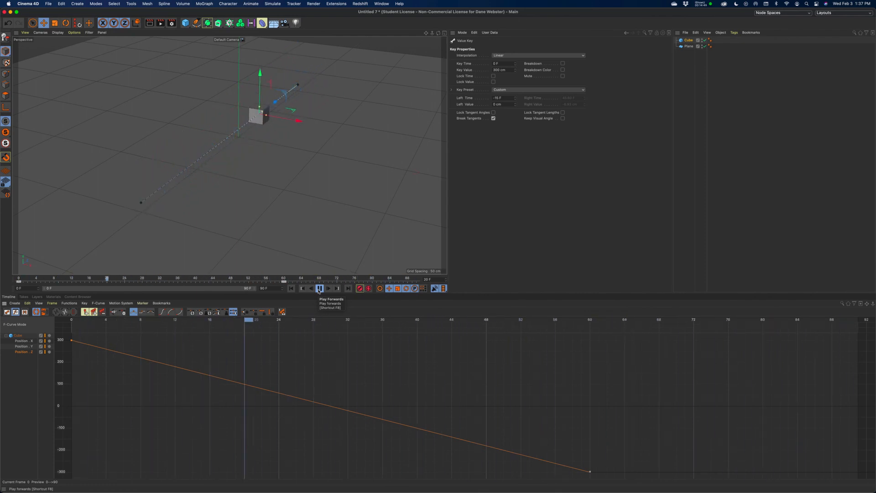
click(319, 288)
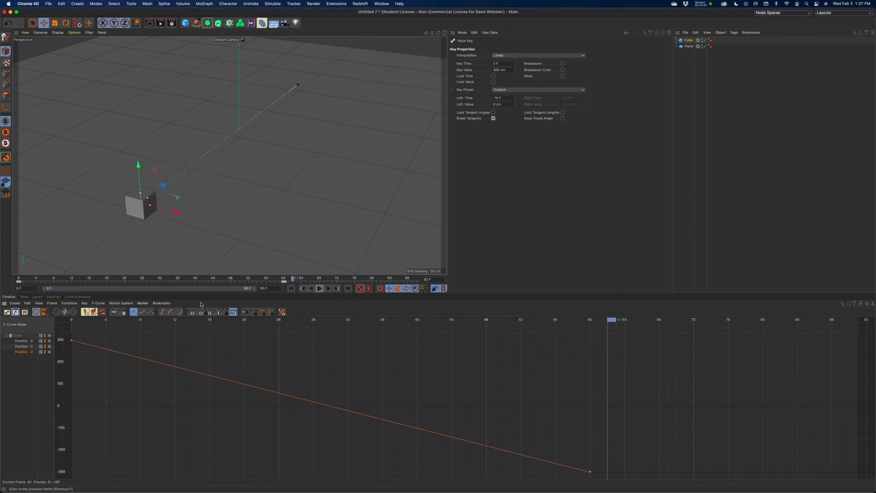
Set the Position Z key at frame 0 to Step interpolation and play the animation from the first frame.
drag(139, 334, 63, 357)
click(142, 312)
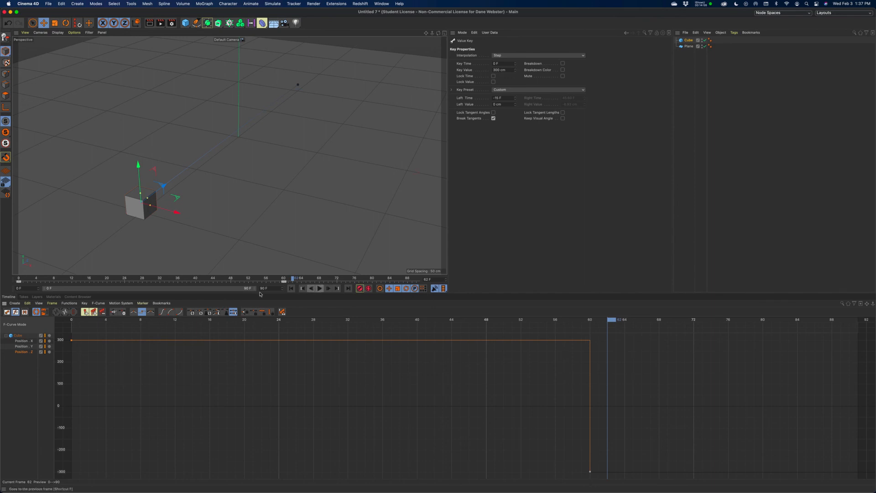
click(291, 288)
click(320, 289)
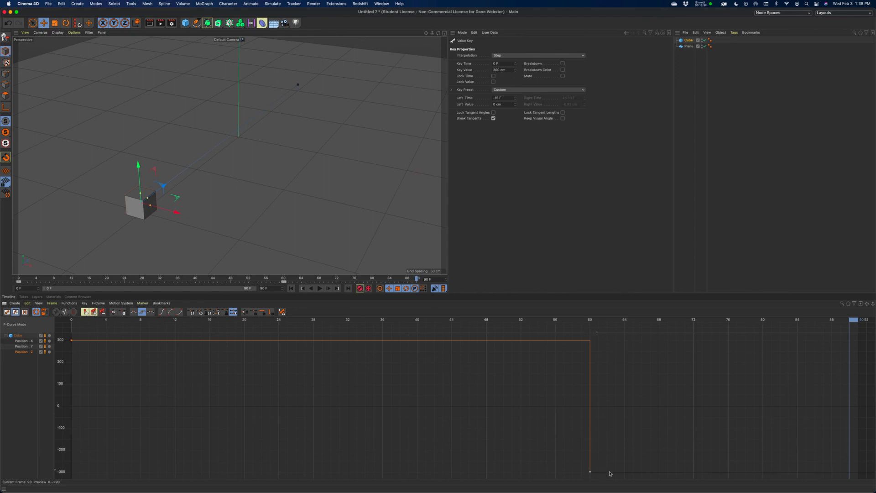
Set the Position Z key at frame 0 to Spline interpolation.
drag(92, 364, 54, 329)
click(151, 312)
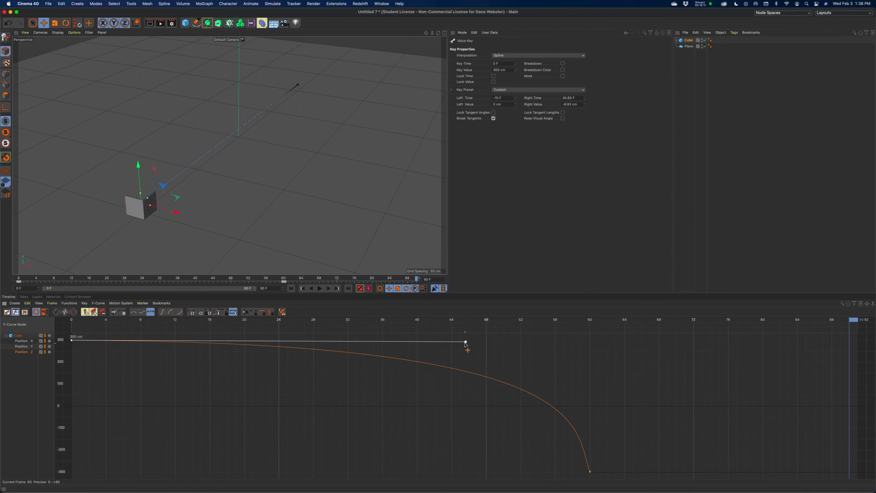
click(700, 4)
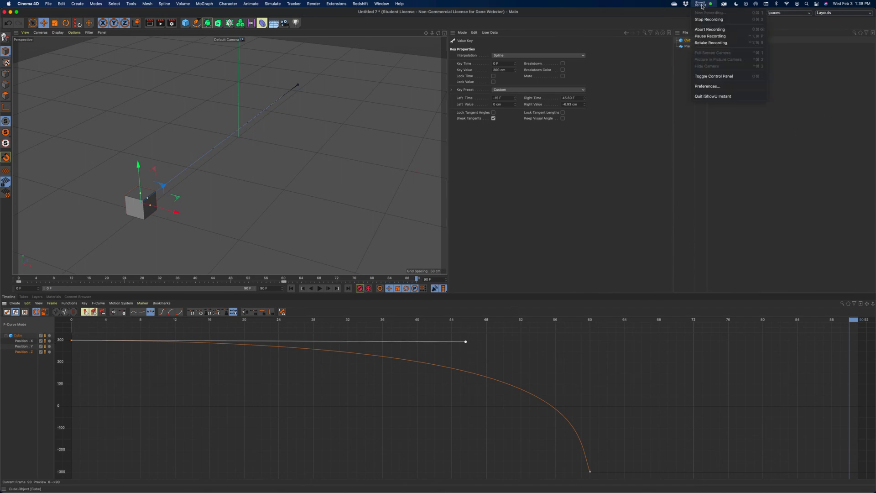